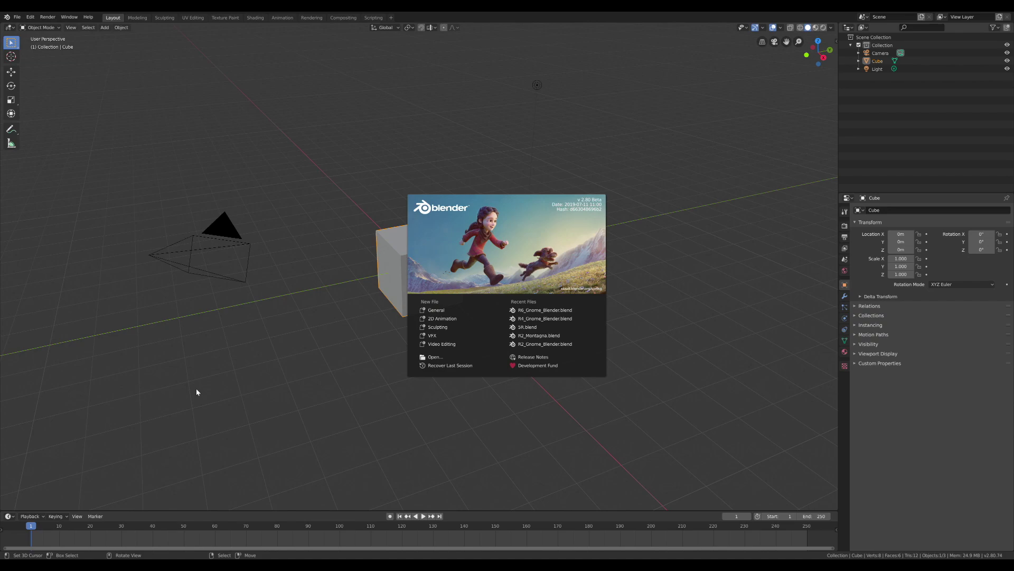
# - Dismiss the startup splash screen and delete the default cube
pyautogui.click(467, 257)
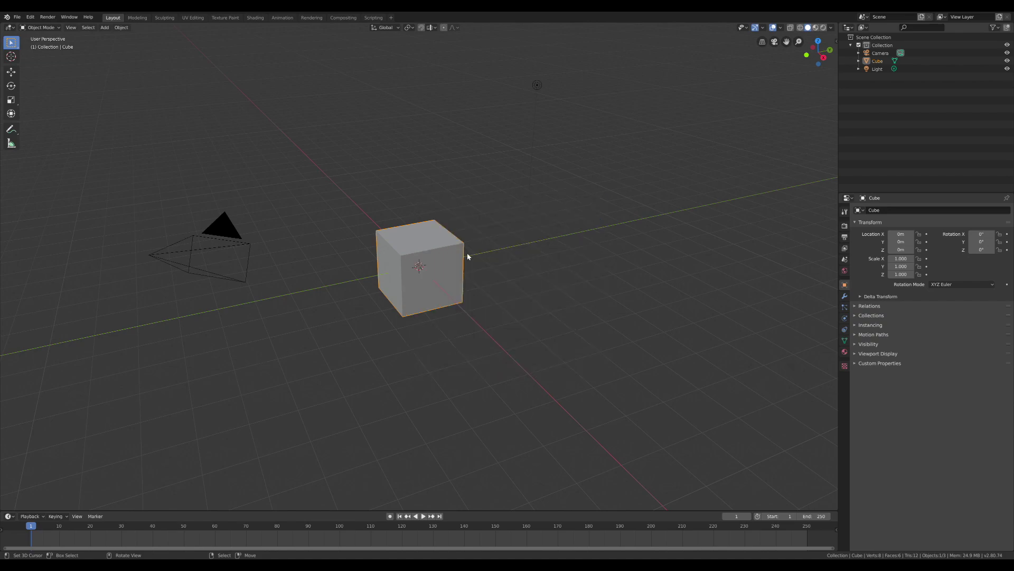
pyautogui.press('x')
pyautogui.click(465, 255)
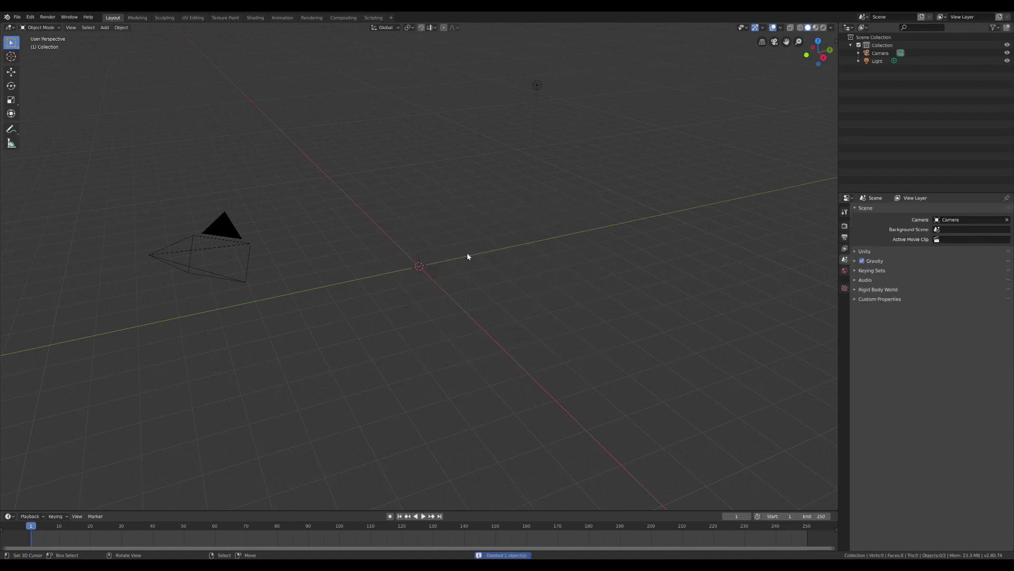
# - Open Blender's Preferences from the Edit menu
pyautogui.click(47, 17)
pyautogui.moveTo(36, 19)
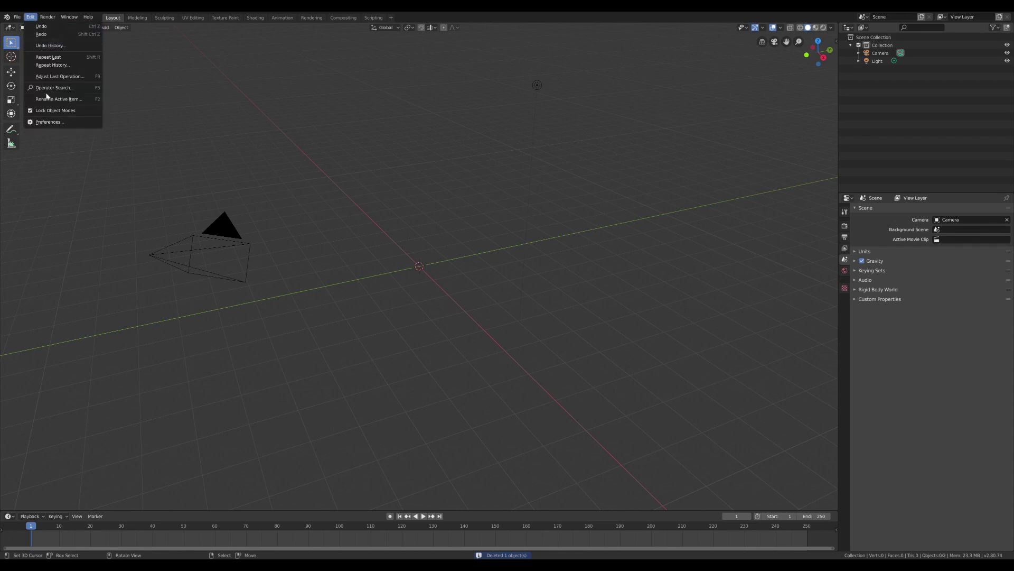
pyautogui.click(53, 122)
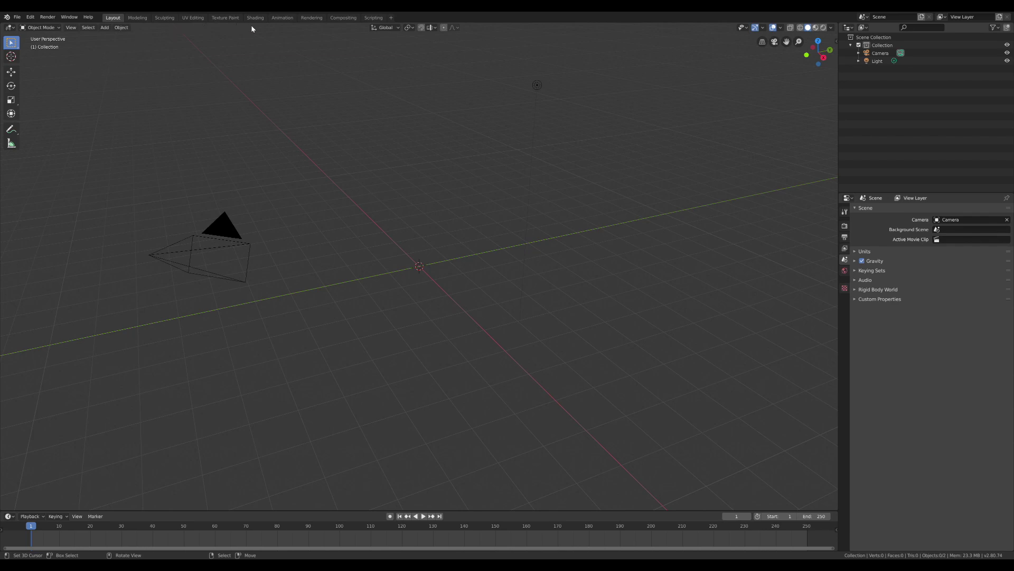
# - Add a Curve > Sapling Tree Gen tree at the origin and orbit to view it
pyautogui.hotkey('shift', 'a')
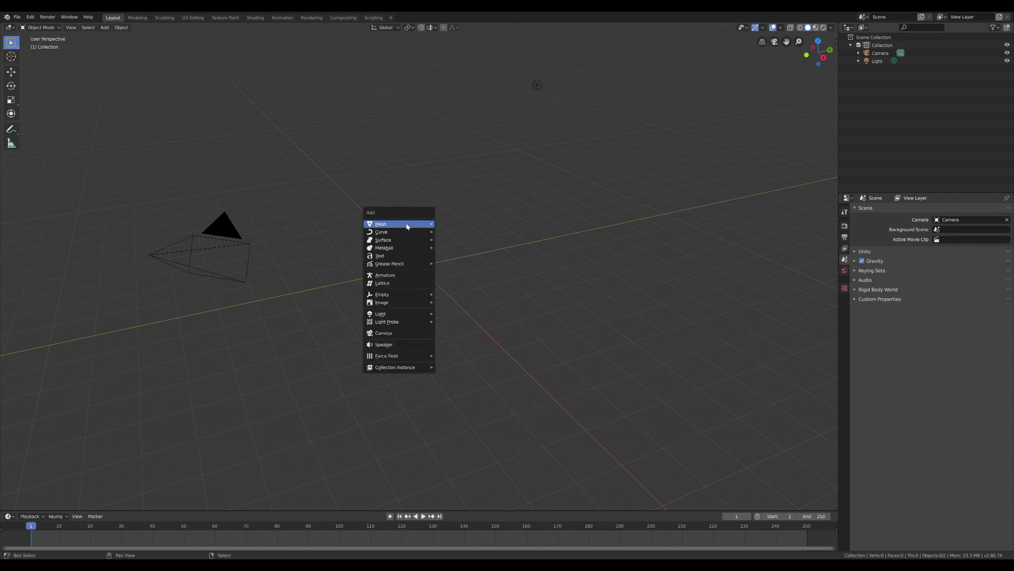
pyautogui.moveTo(407, 226)
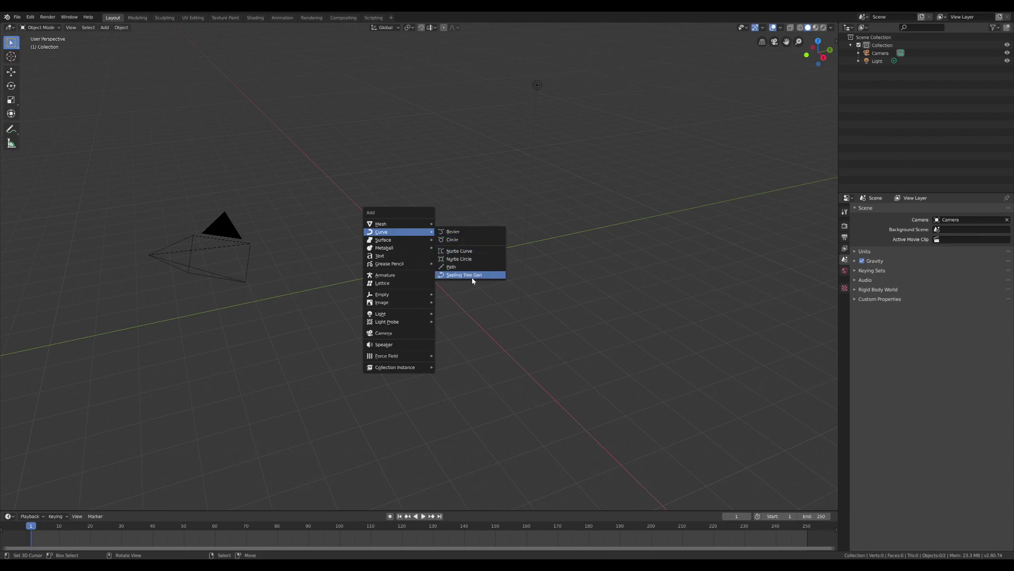
pyautogui.click(470, 275)
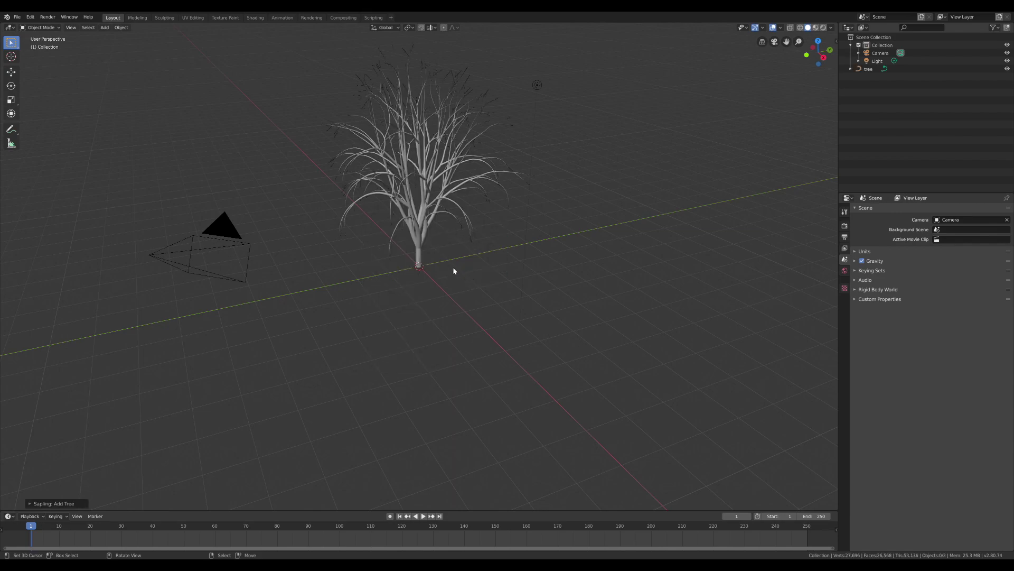
pyautogui.moveTo(453, 270); pyautogui.dragTo(344, 340, button='middle')
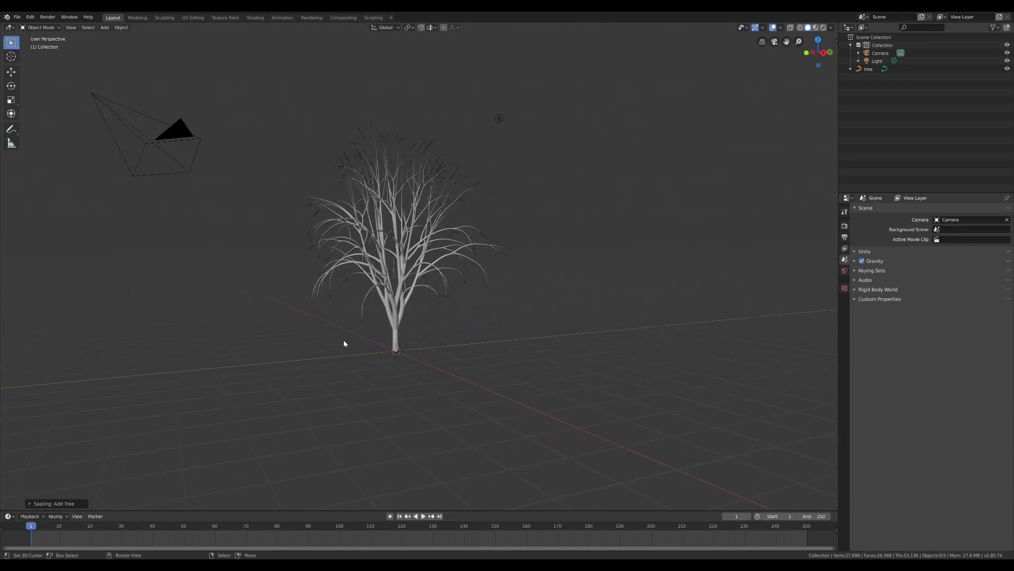
# - Expand the Sapling: Add Tree generation settings panel
pyautogui.click(29, 503)
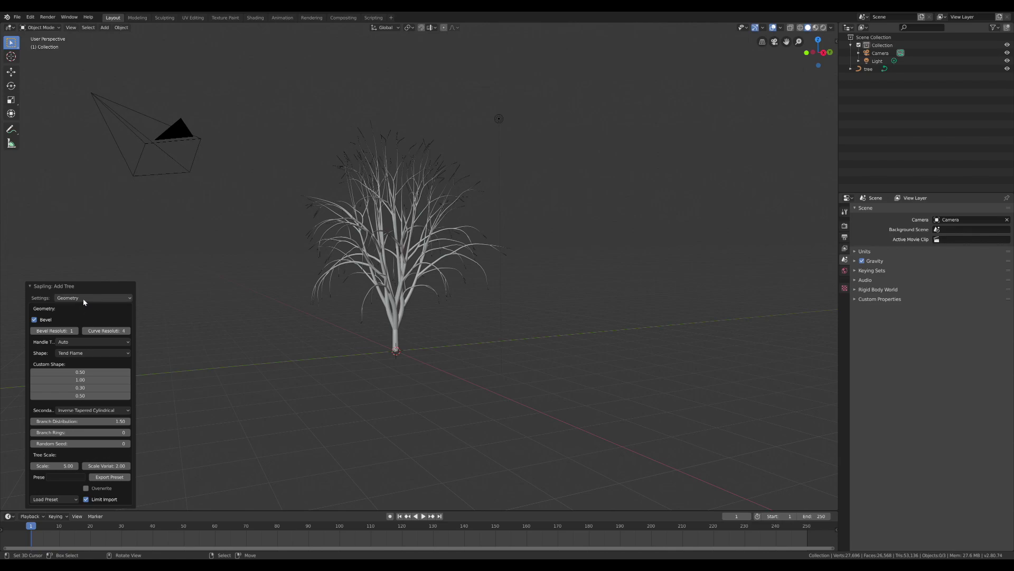
pyautogui.moveTo(333, 242); pyautogui.dragTo(337, 259, button='middle')
pyautogui.scroll(5, 341, 261)
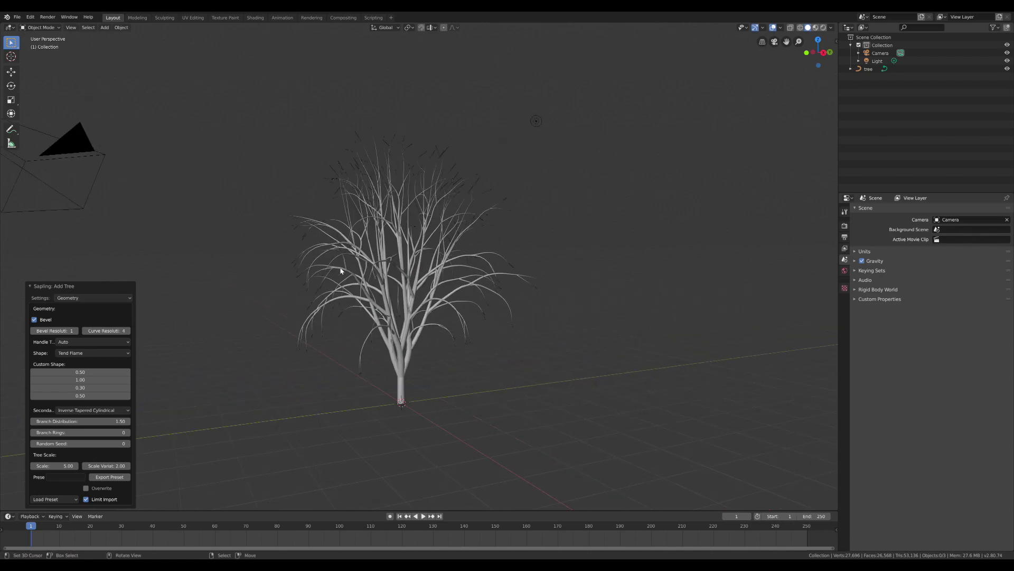
pyautogui.scroll(-2, 366, 267)
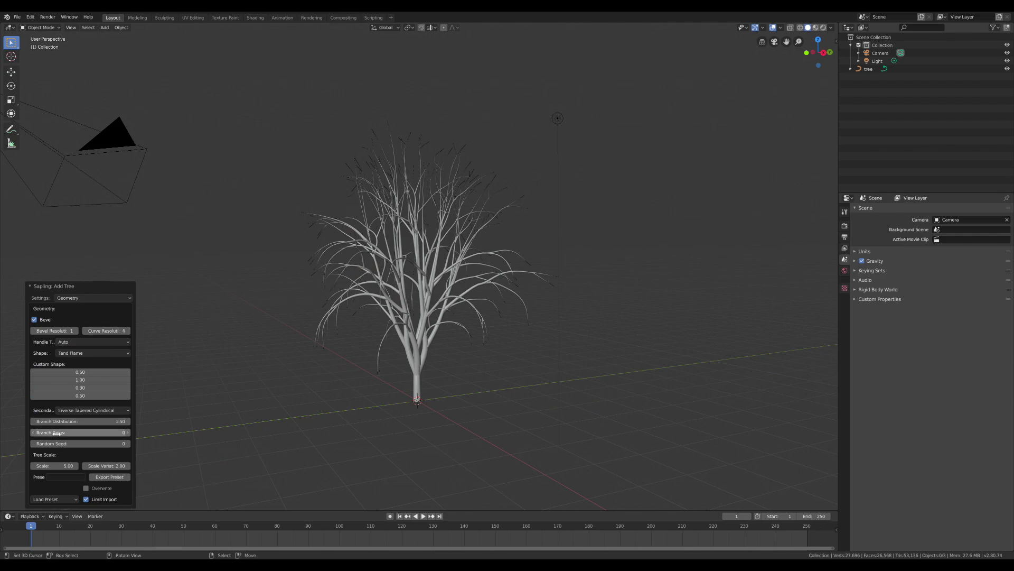
# - Load the small_pine tree preset, then replace it with douglas_fir
pyautogui.click(53, 499)
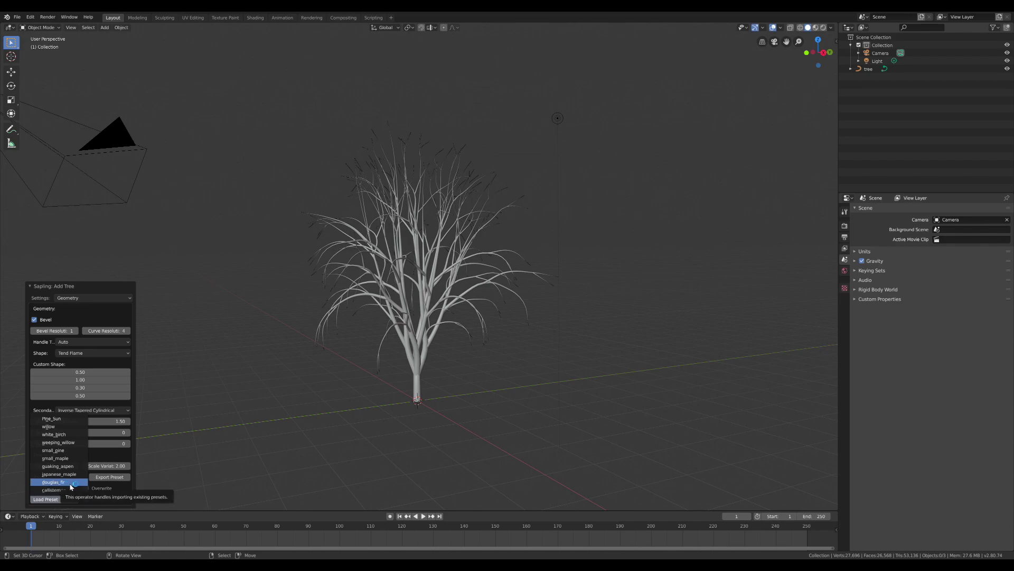
pyautogui.click(70, 451)
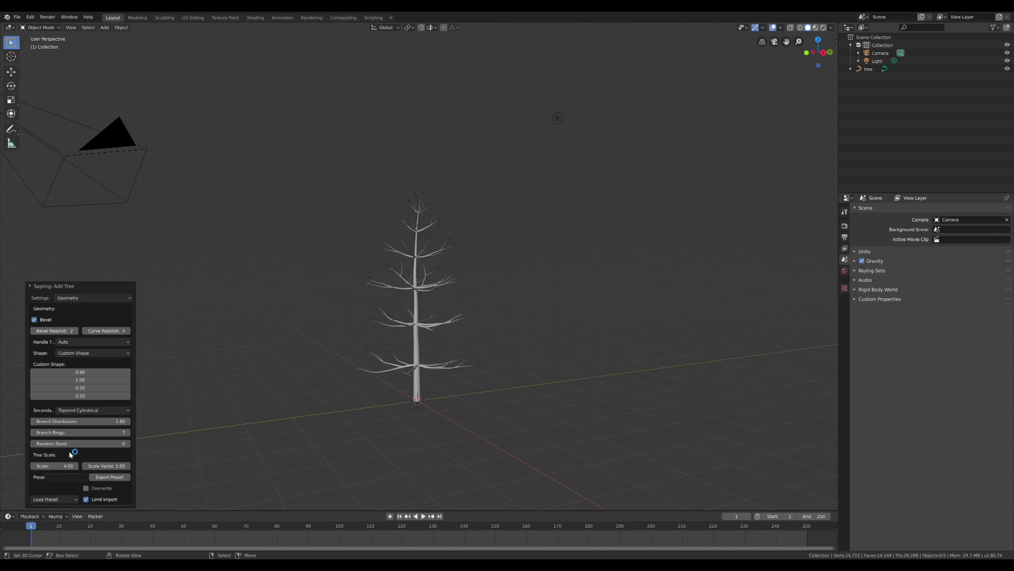
pyautogui.click(65, 499)
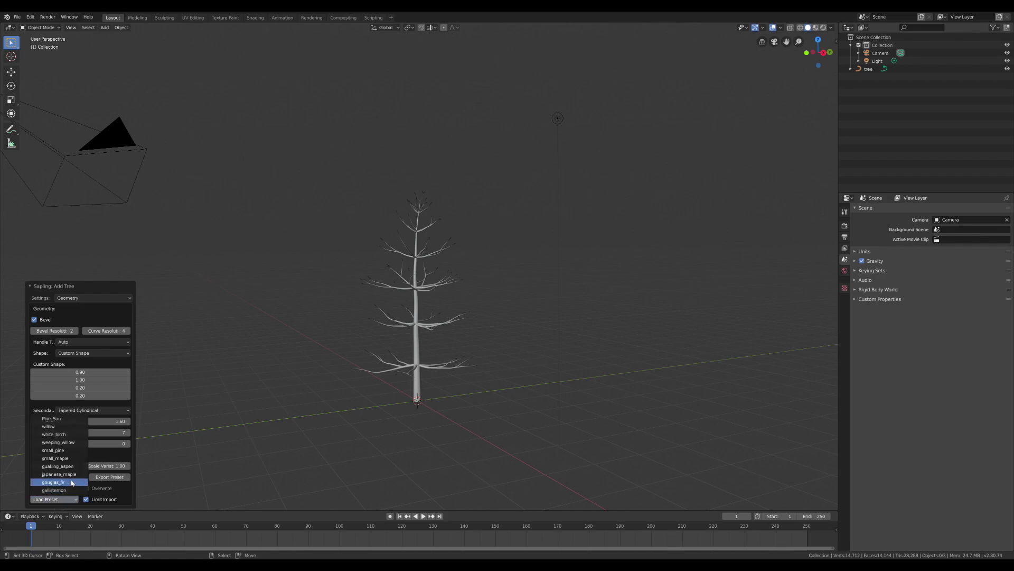
pyautogui.click(72, 482)
# - Set the tree's Random Seed to 47
pyautogui.scroll(-3, 399, 350)
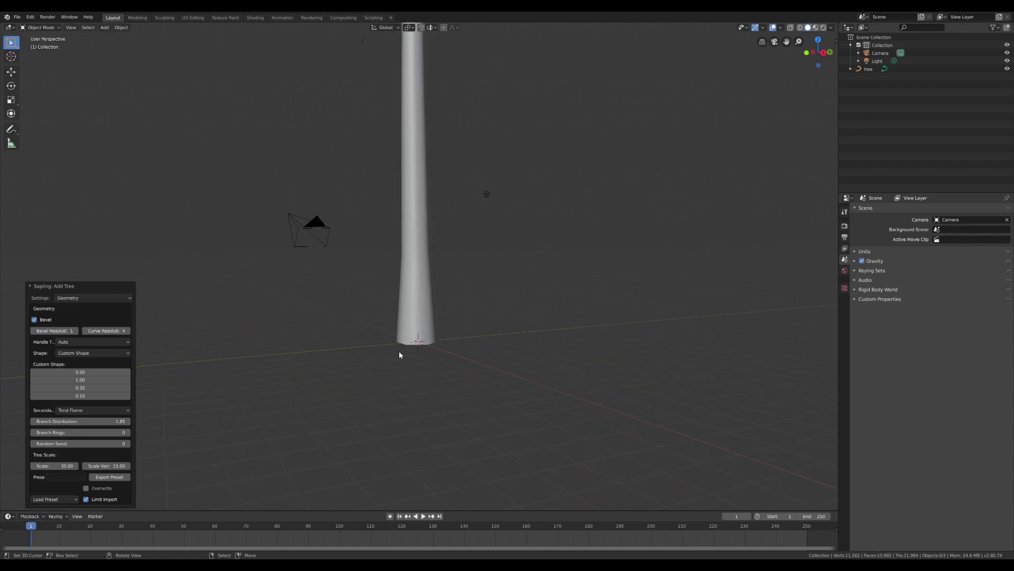
pyautogui.scroll(-3, 398, 351)
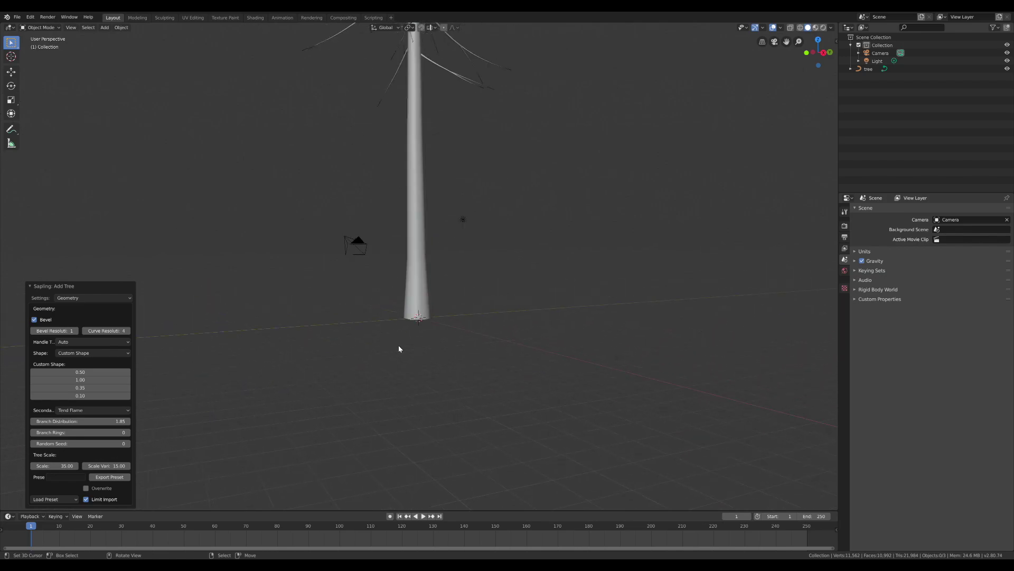
pyautogui.scroll(3, 399, 348)
pyautogui.scroll(2, 394, 350)
pyautogui.moveTo(79, 443); pyautogui.dragTo(119, 443)
# - Set the tree's Scale to 20 and lower Curve Resolution to 3
pyautogui.scroll(-3, 308, 349)
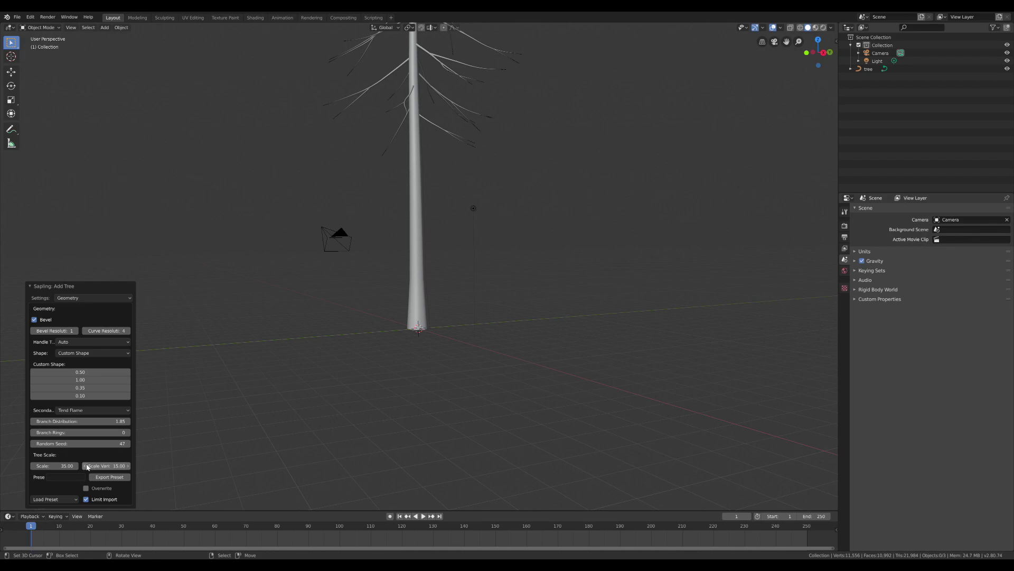
pyautogui.moveTo(55, 466); pyautogui.dragTo(36, 465)
pyautogui.click(65, 466)
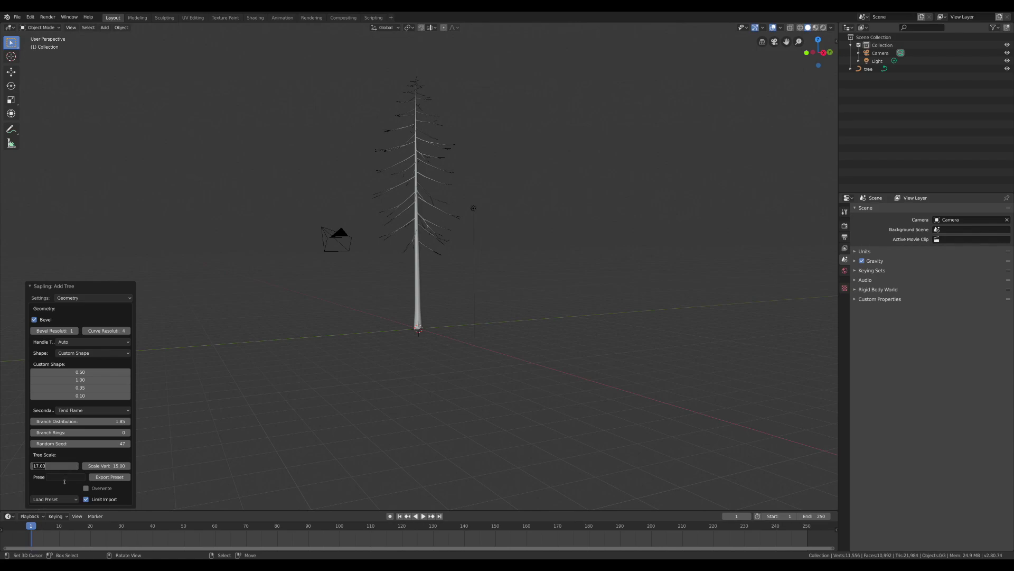
pyautogui.write('20')
pyautogui.press('Return')
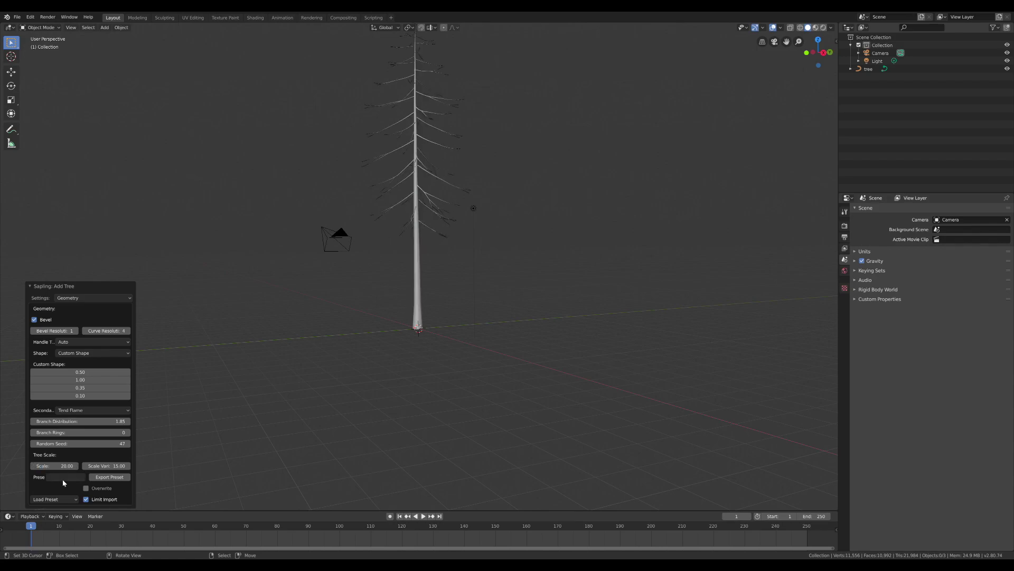
pyautogui.moveTo(437, 280); pyautogui.dragTo(265, 338, button='middle')
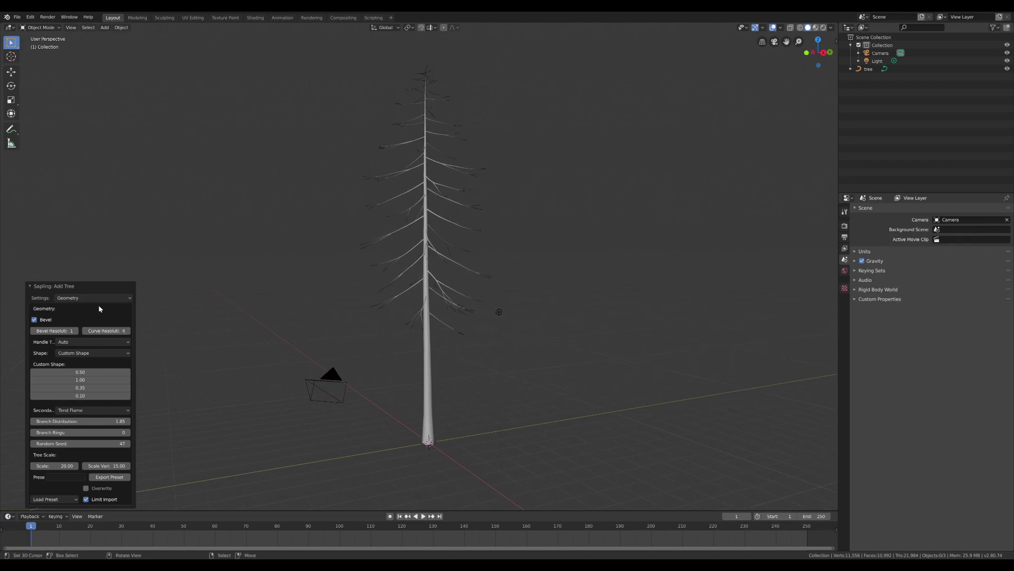
pyautogui.click(84, 330)
pyautogui.click(83, 299)
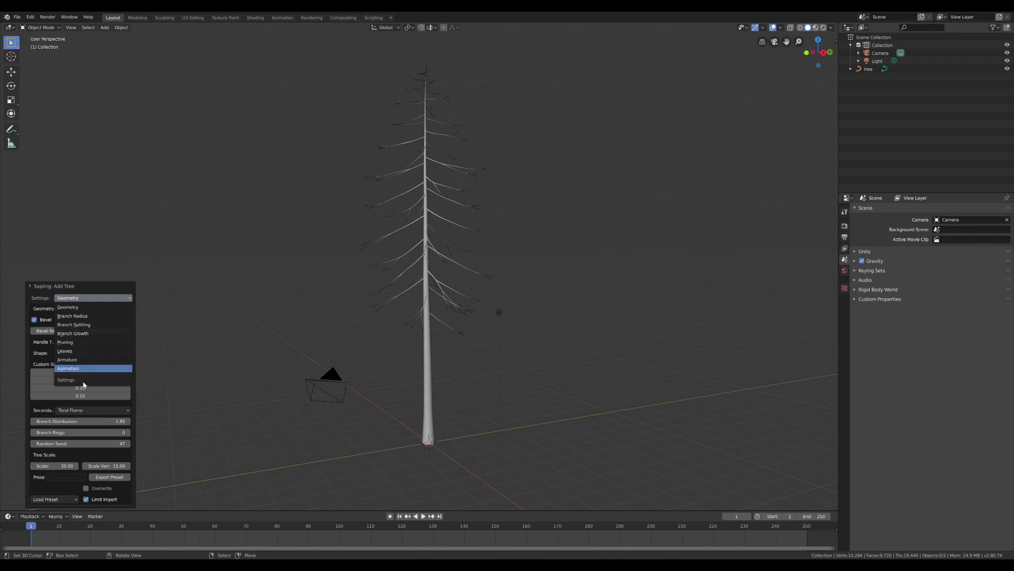
# - In Branch Radius, try Bevel Resolution 2, then return it to 1
pyautogui.click(96, 320)
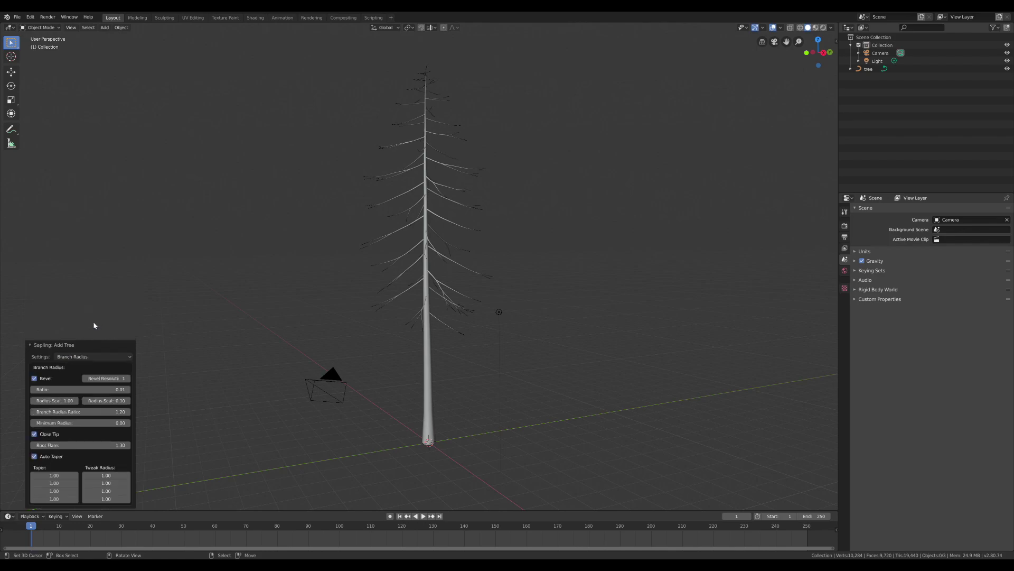
pyautogui.click(129, 378)
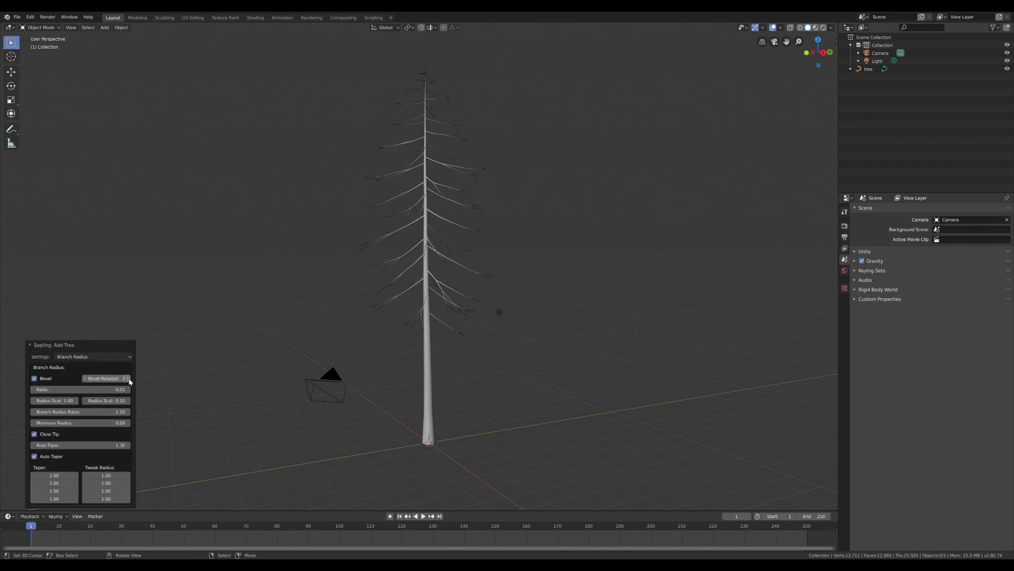
pyautogui.click(85, 378)
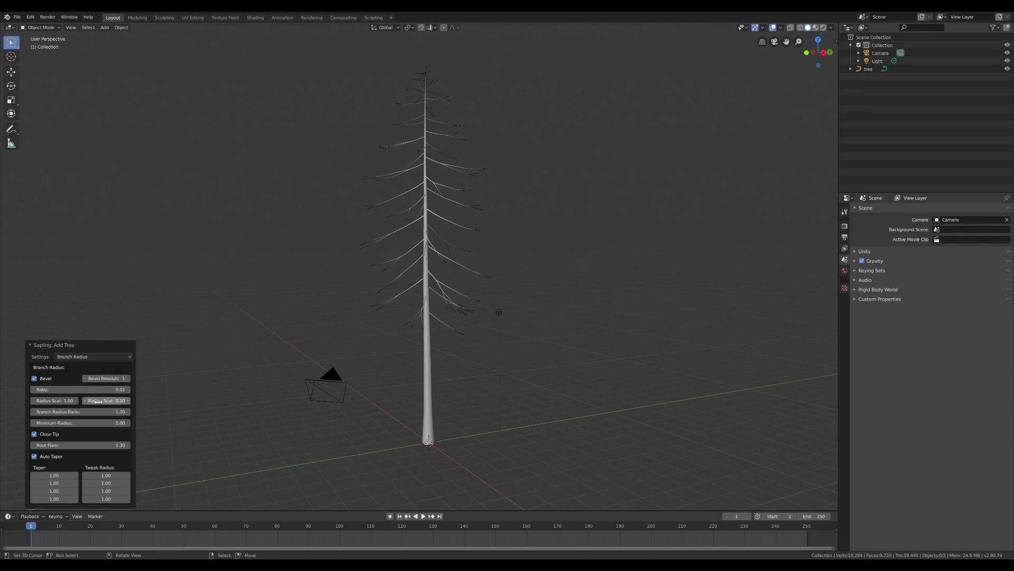
# - In Branch Splitting, raise Levels to 4, then settle on 3
pyautogui.click(93, 360)
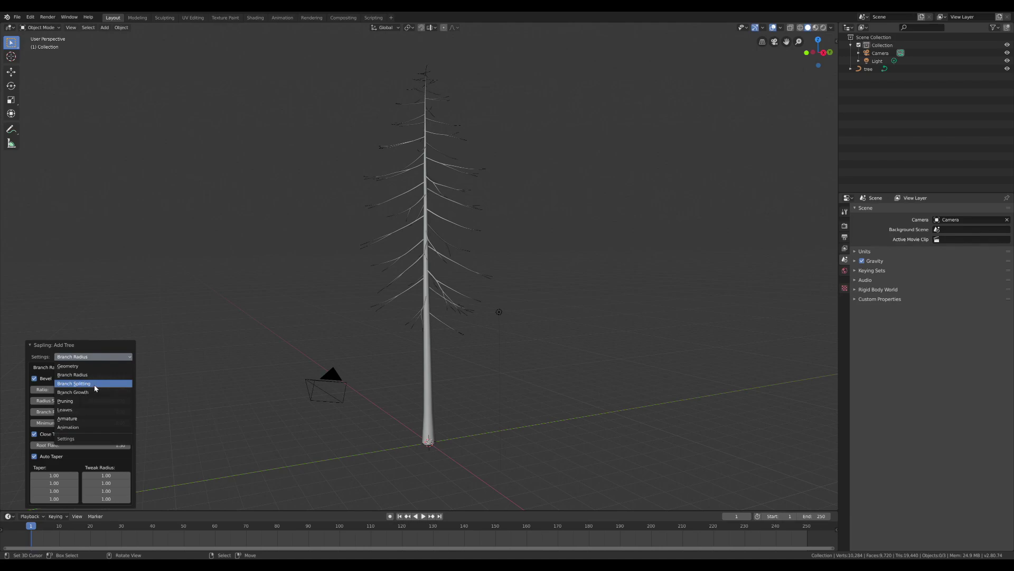
pyautogui.click(101, 386)
pyautogui.click(128, 237)
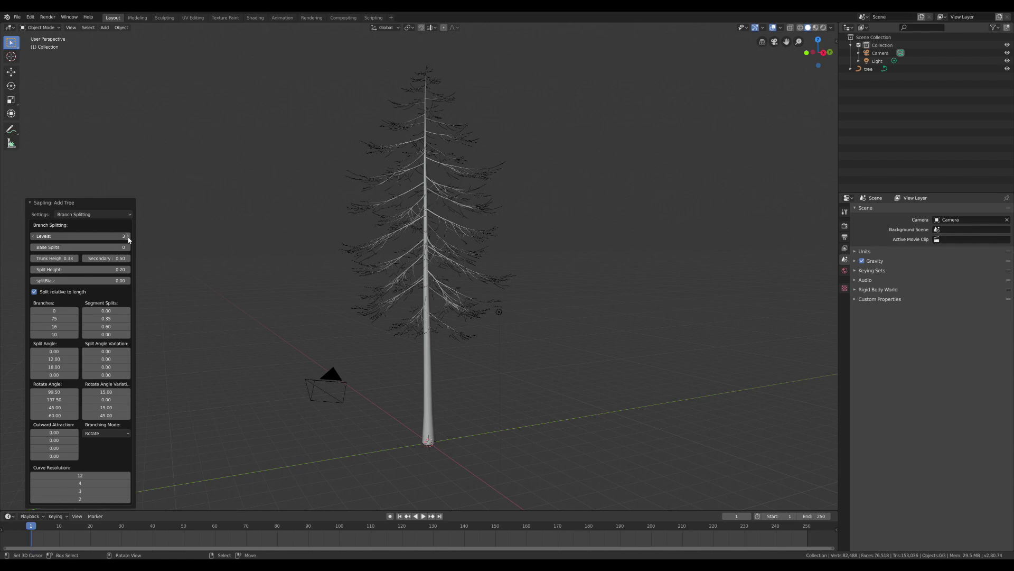
pyautogui.click(128, 236)
pyautogui.moveTo(412, 331)
pyautogui.mouseDown(button='middle')
pyautogui.moveTo(427, 338)
pyautogui.moveTo(424, 354)
pyautogui.moveTo(410, 359)
pyautogui.moveTo(402, 333)
pyautogui.moveTo(375, 324)
pyautogui.moveTo(401, 321)
pyautogui.mouseUp(button='middle')
pyautogui.scroll(8, 402, 322)
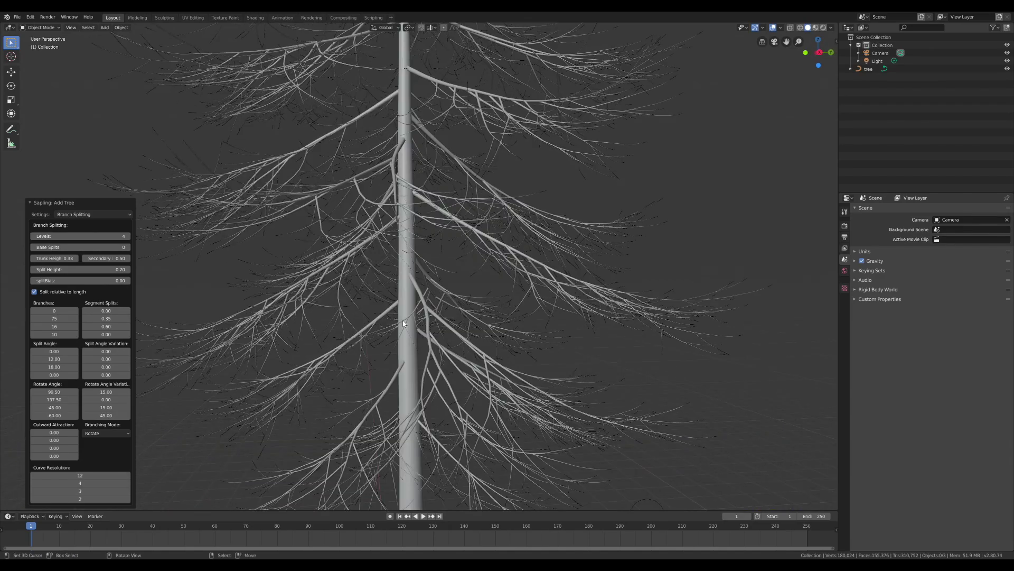
pyautogui.scroll(-9, 403, 323)
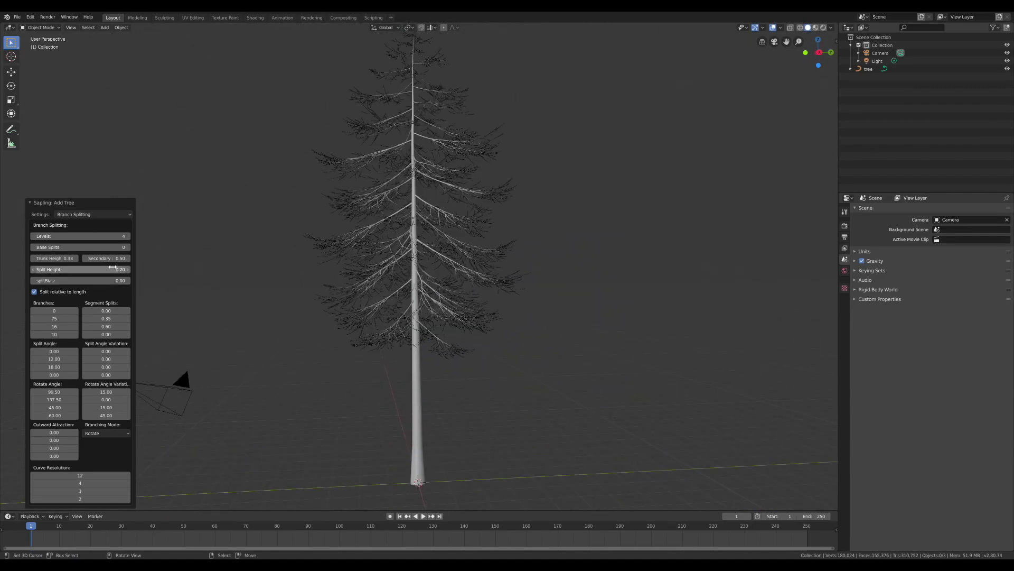
pyautogui.click(32, 236)
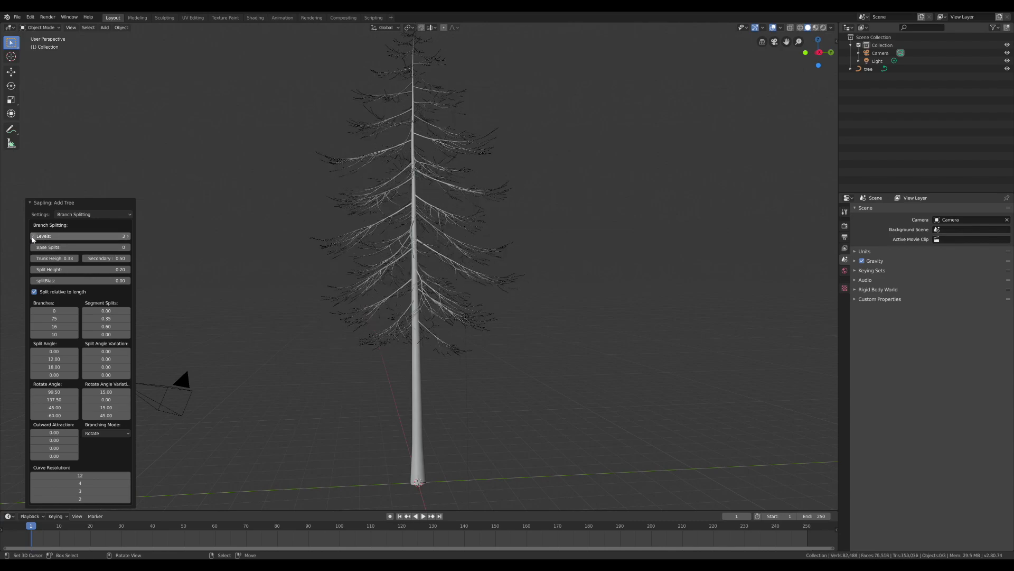
pyautogui.moveTo(339, 271)
pyautogui.mouseDown(button='middle')
pyautogui.moveTo(371, 285)
pyautogui.moveTo(348, 290)
pyautogui.moveTo(346, 280)
pyautogui.mouseUp(button='middle')
pyautogui.click(119, 214)
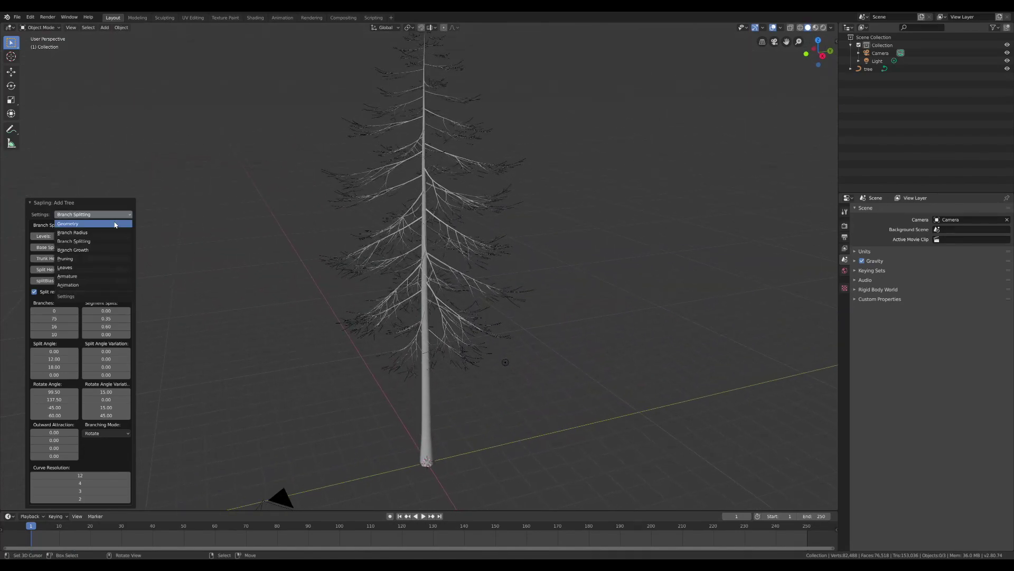
# - In Branch Growth, shorten the first Length value to 0.88
pyautogui.click(95, 250)
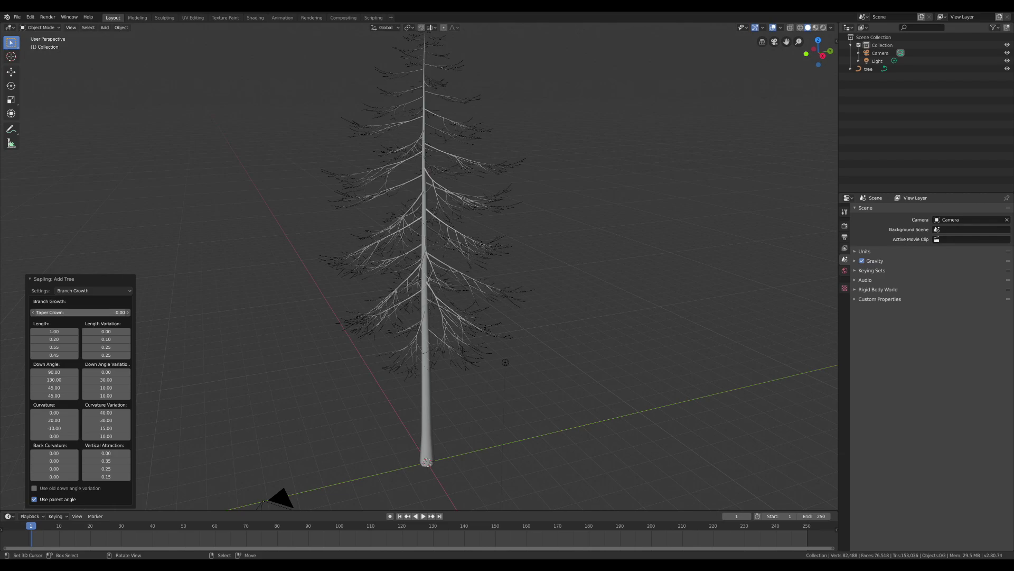
pyautogui.moveTo(80, 314); pyautogui.dragTo(53, 332)
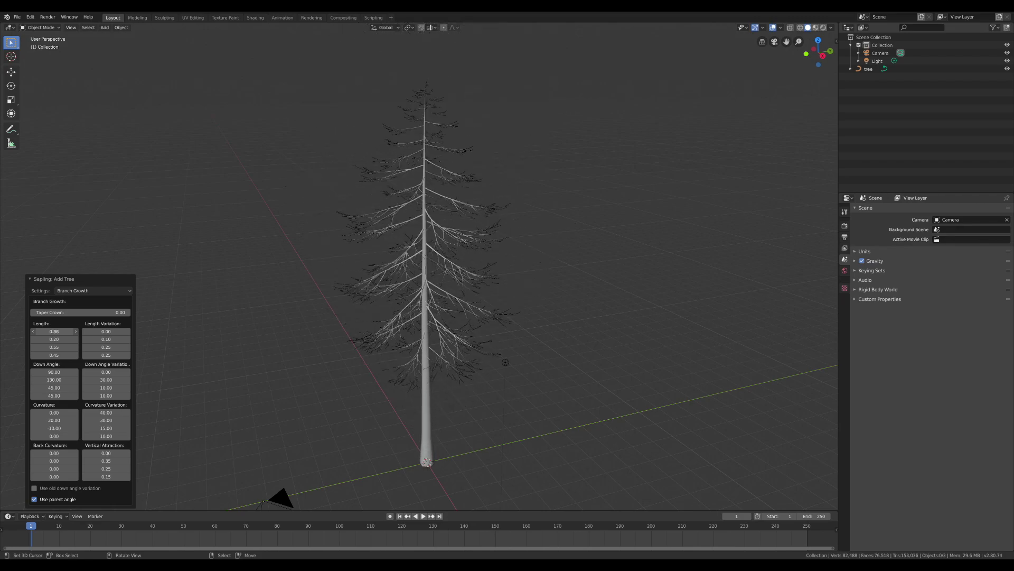
pyautogui.scroll(-2, 335, 301)
pyautogui.scroll(2, 335, 301)
# - Raise the first Back Curvature value and set the second Back Curvature to 0
pyautogui.moveTo(54, 453); pyautogui.dragTo(61, 453)
pyautogui.moveTo(54, 452)
pyautogui.mouseDown()
pyautogui.moveTo(34, 453)
pyautogui.moveTo(46, 460)
pyautogui.mouseUp()
pyautogui.click(62, 460)
pyautogui.write('0')
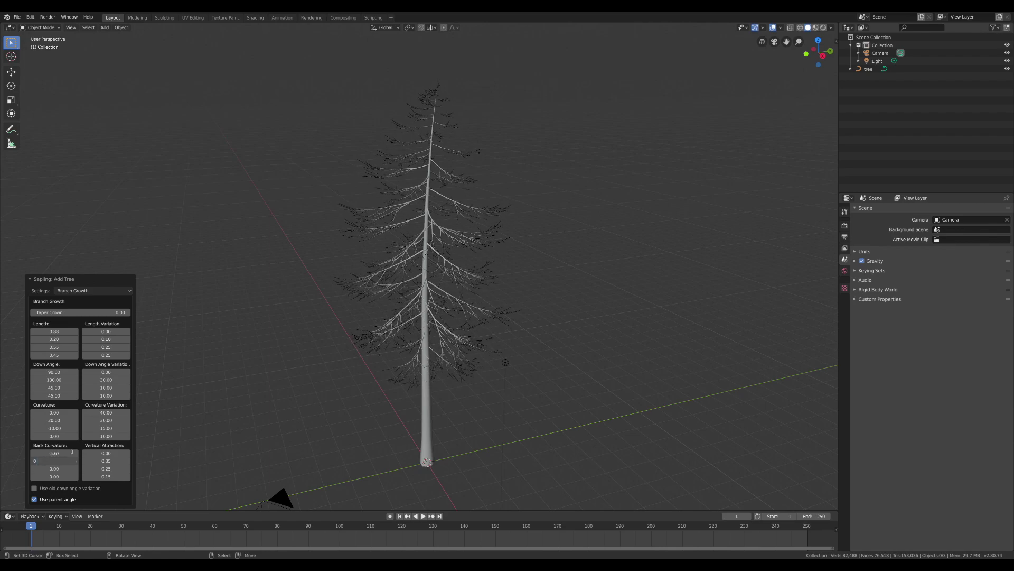
pyautogui.press('Return')
pyautogui.click(97, 290)
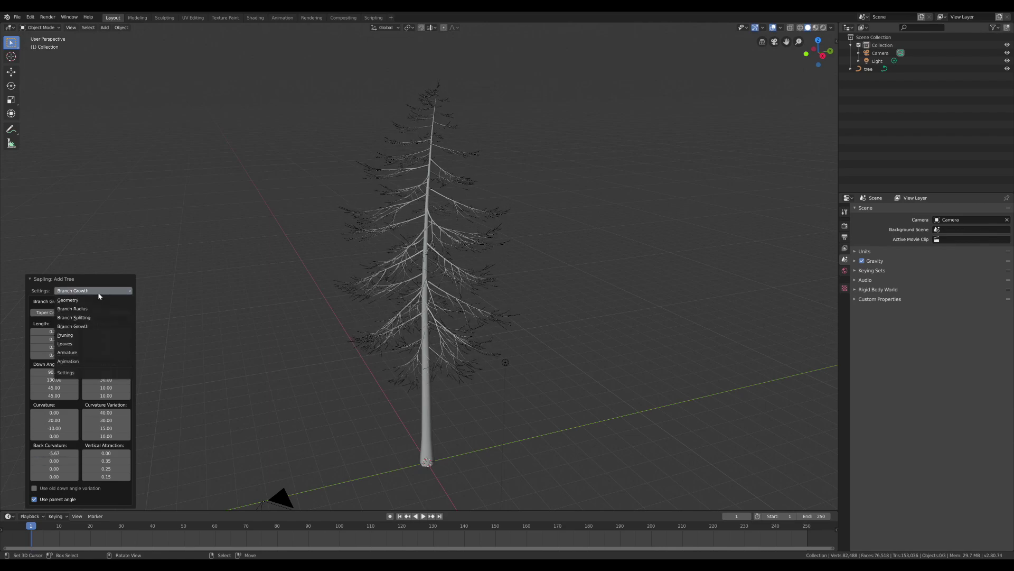
# - Enable Show Leaves in the Leaves settings, giving 25 hexagonal leaves per branch
pyautogui.click(95, 344)
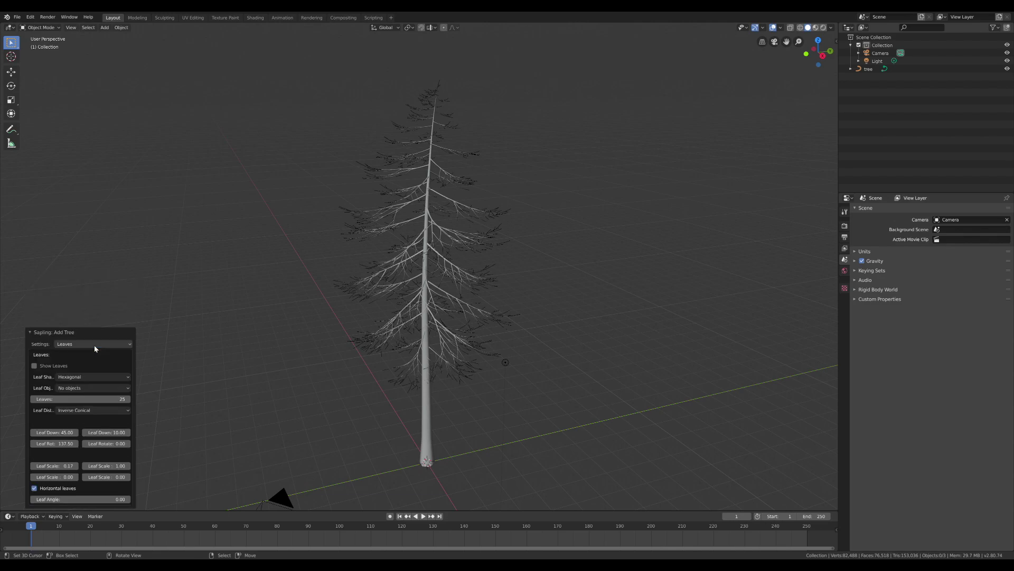
pyautogui.scroll(5, 378, 305)
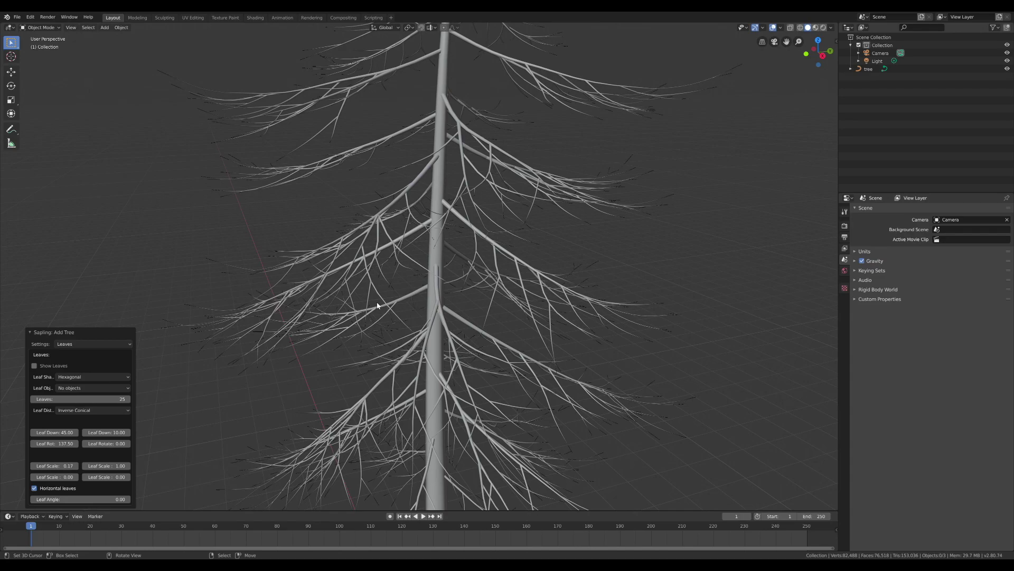
pyautogui.scroll(-6, 219, 351)
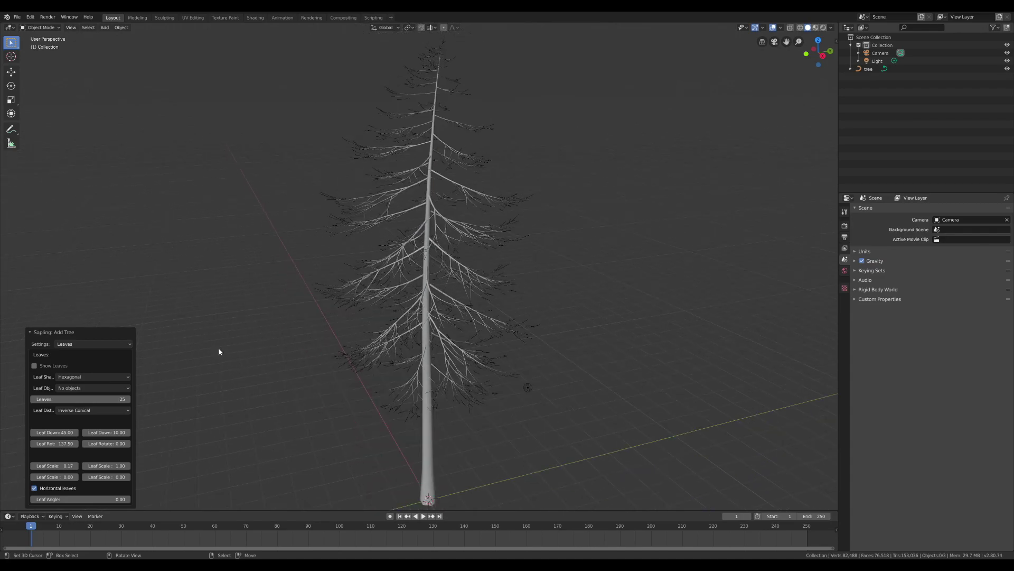
pyautogui.click(34, 366)
pyautogui.moveTo(465, 298)
pyautogui.mouseDown(button='middle')
pyautogui.moveTo(530, 272)
pyautogui.moveTo(456, 290)
pyautogui.moveTo(465, 274)
pyautogui.moveTo(447, 290)
pyautogui.moveTo(468, 296)
pyautogui.mouseUp(button='middle')
pyautogui.scroll(4, 445, 290)
pyautogui.scroll(-4, 447, 290)
pyautogui.click(81, 377)
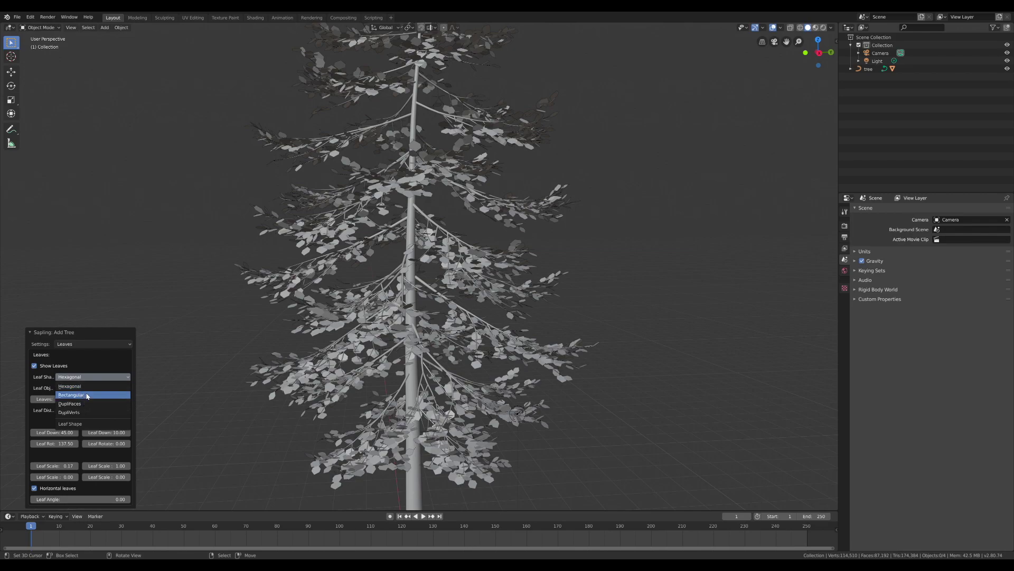
# - Switch Leaf Shape to Rectangular after trying DupliFaces, and leave Leaf Object at No objects
pyautogui.click(86, 404)
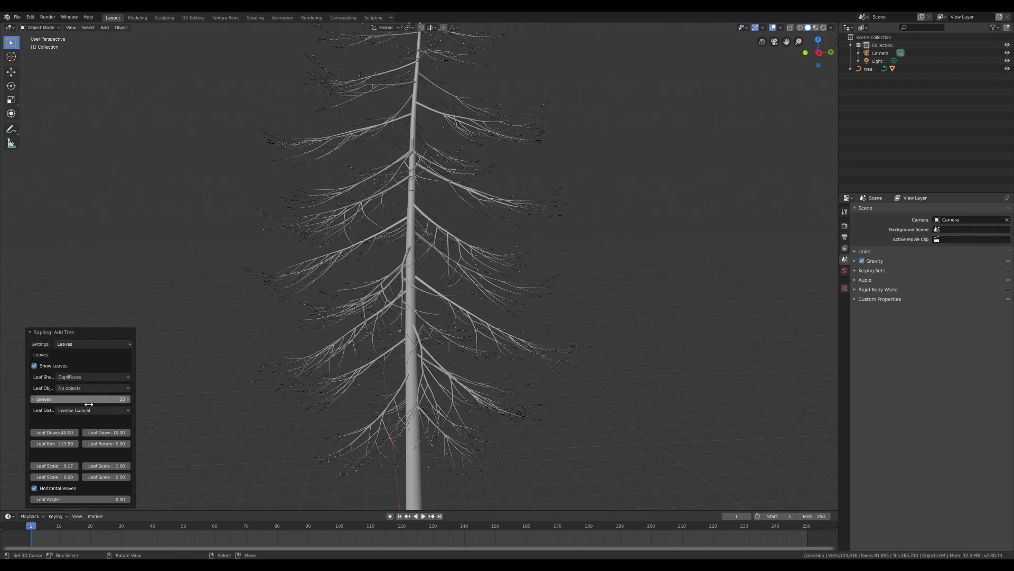
pyautogui.click(88, 376)
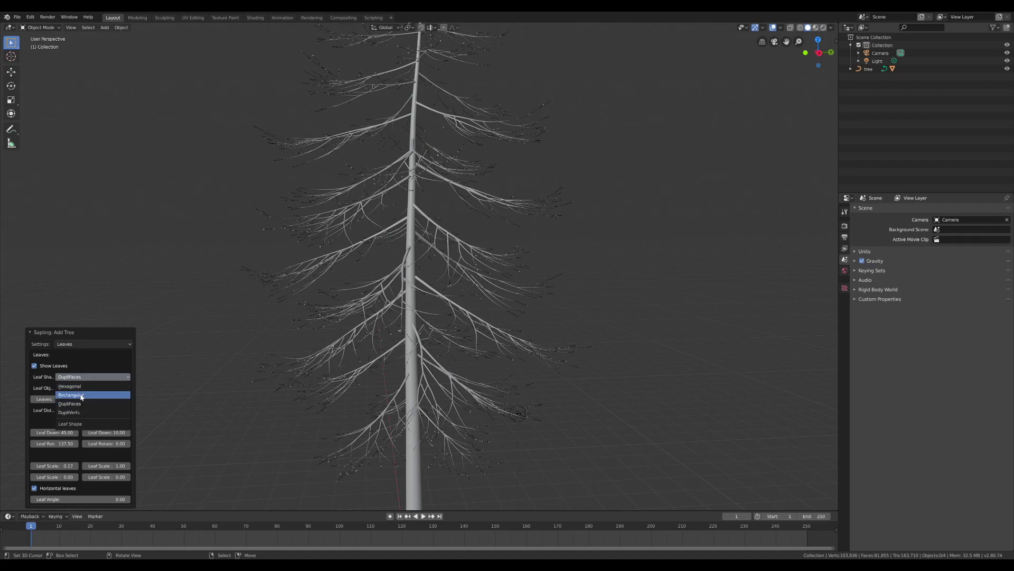
pyautogui.click(82, 395)
pyautogui.moveTo(181, 390); pyautogui.dragTo(415, 404, button='middle')
pyautogui.moveTo(253, 460); pyautogui.dragTo(337, 412, button='middle')
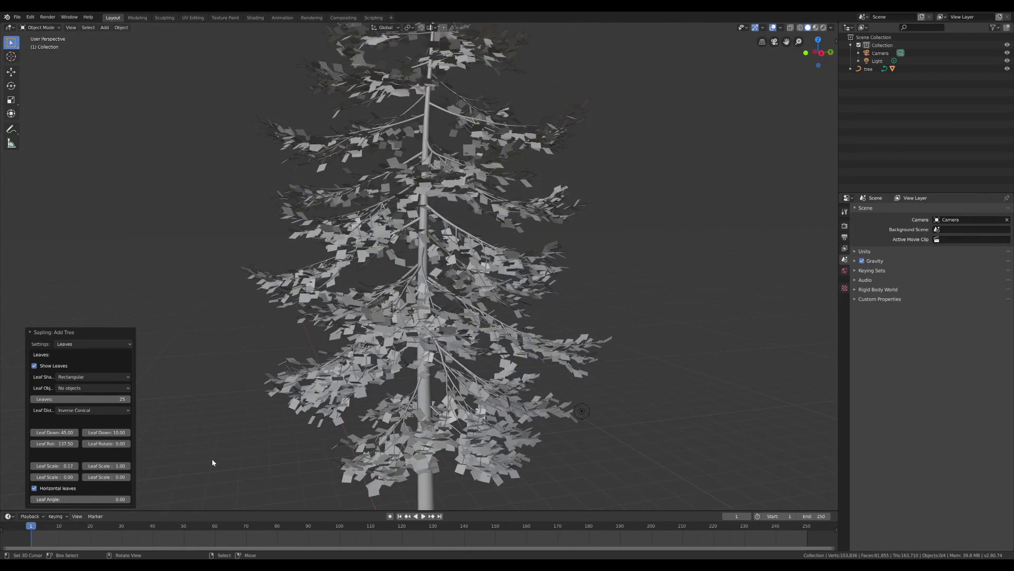
pyautogui.click(104, 388)
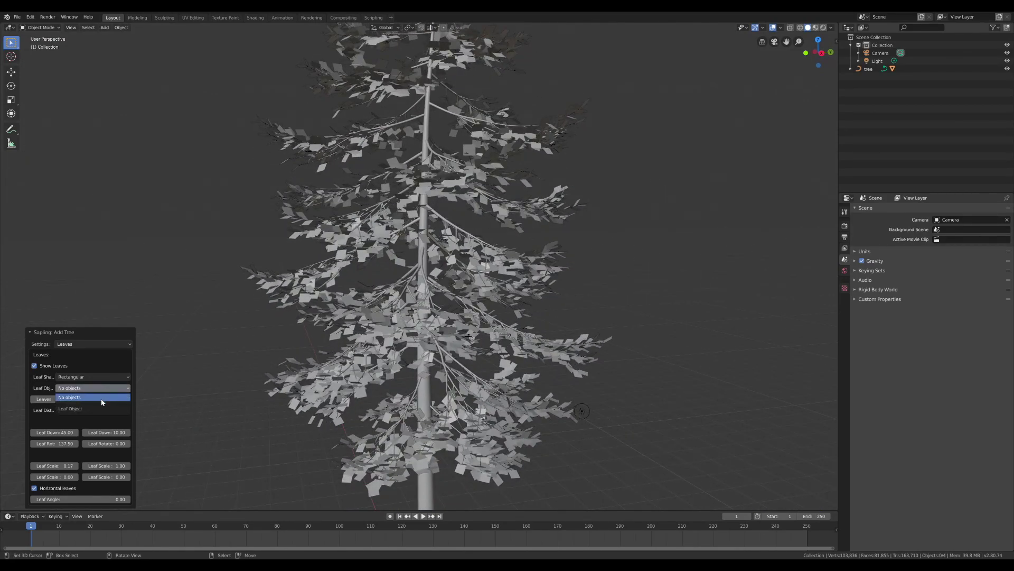
pyautogui.click(82, 391)
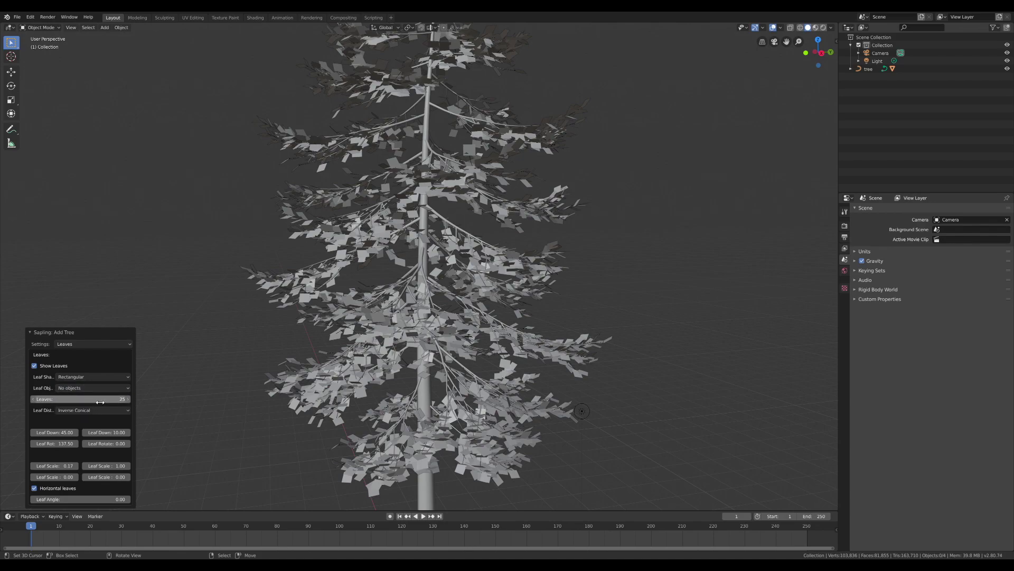
# - Set the number of Leaves to 30
pyautogui.moveTo(173, 403); pyautogui.dragTo(370, 405, button='middle')
pyautogui.click(52, 399)
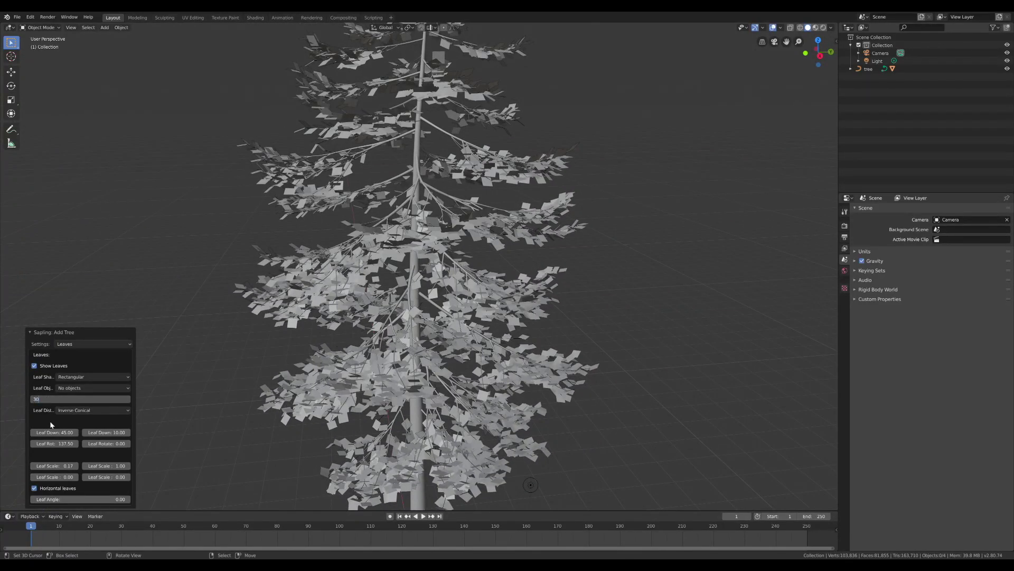
pyautogui.write('30')
pyautogui.press('Return')
# - Set the first Leaf Down angle to 15
pyautogui.moveTo(295, 338); pyautogui.dragTo(379, 332, button='middle')
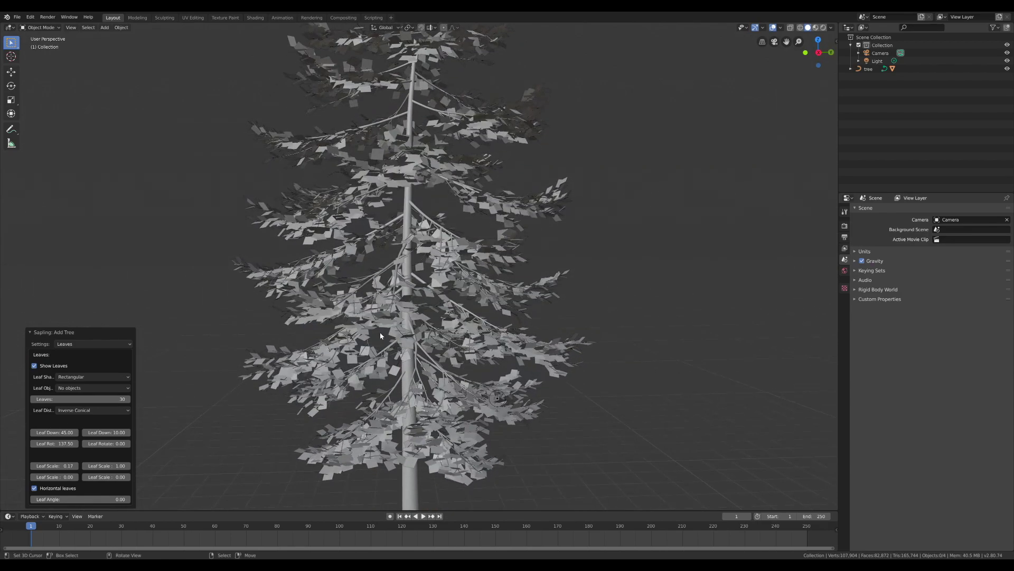
pyautogui.moveTo(54, 432)
pyautogui.mouseDown()
pyautogui.moveTo(35, 432)
pyautogui.moveTo(160, 432)
pyautogui.moveTo(11, 432)
pyautogui.moveTo(52, 432)
pyautogui.mouseUp()
pyautogui.click(53, 432)
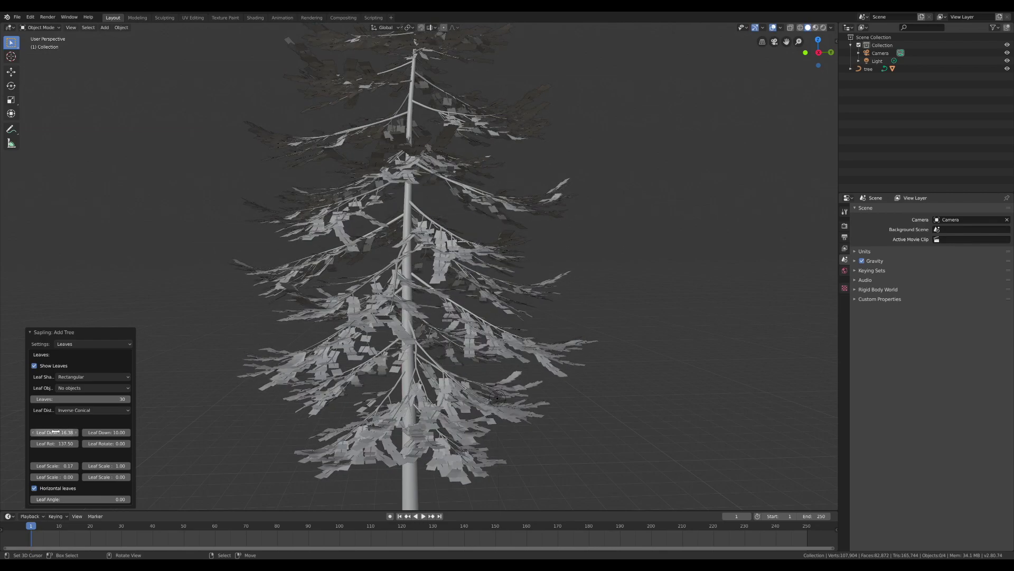
pyautogui.write('15')
pyautogui.press('Return')
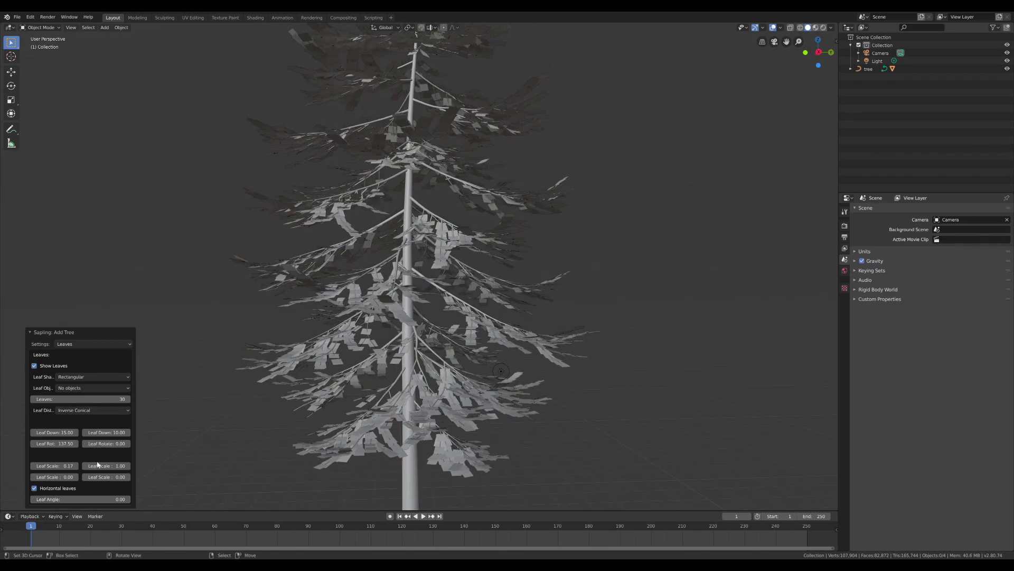
# - Set Leaf Scale to 0.20 after trying 0.71 and 0
pyautogui.moveTo(260, 374); pyautogui.dragTo(272, 398, button='middle')
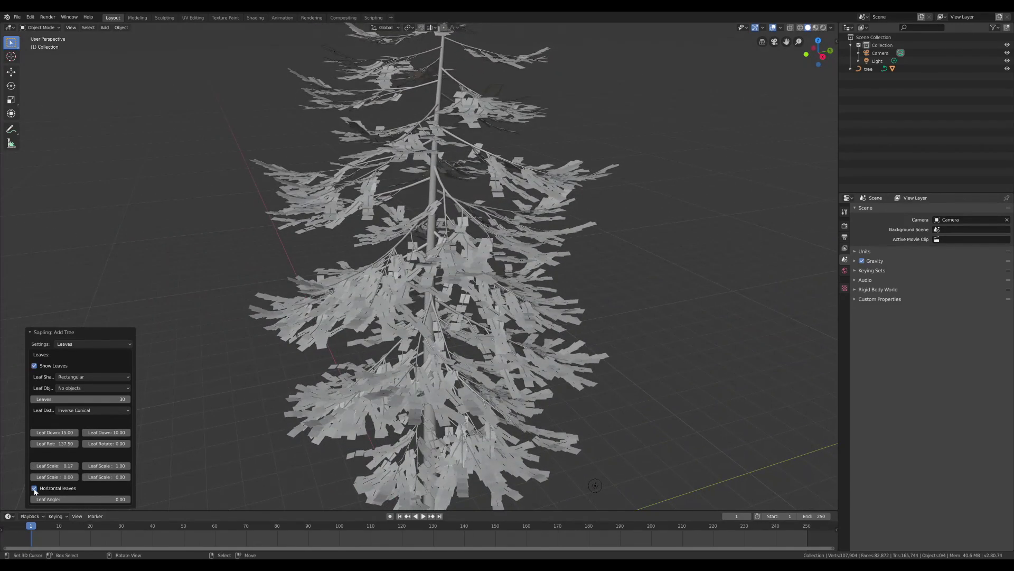
pyautogui.click(53, 465)
pyautogui.write('0.71')
pyautogui.press('Return')
pyautogui.press('BackSpace')
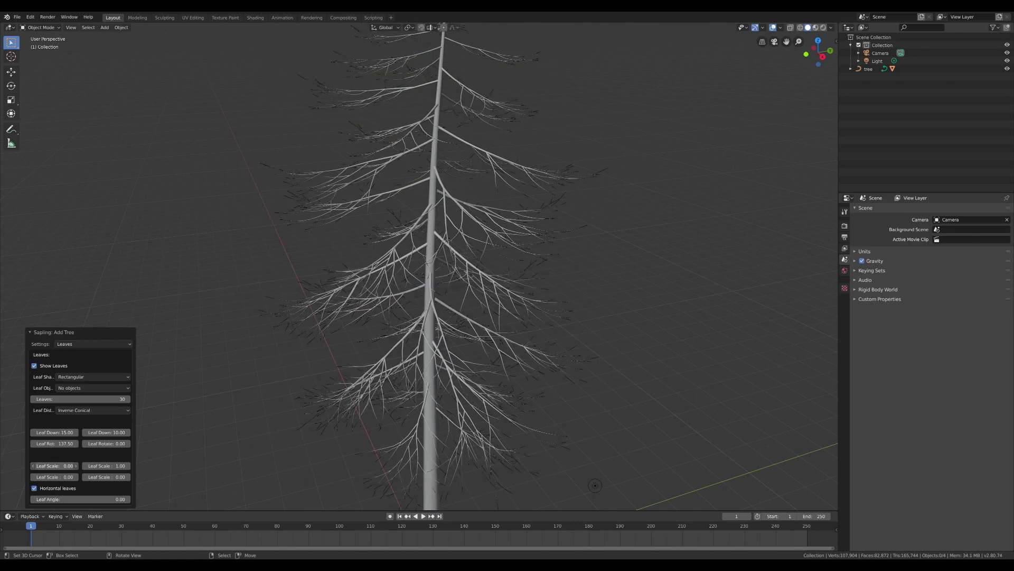
pyautogui.moveTo(53, 465); pyautogui.dragTo(67, 465)
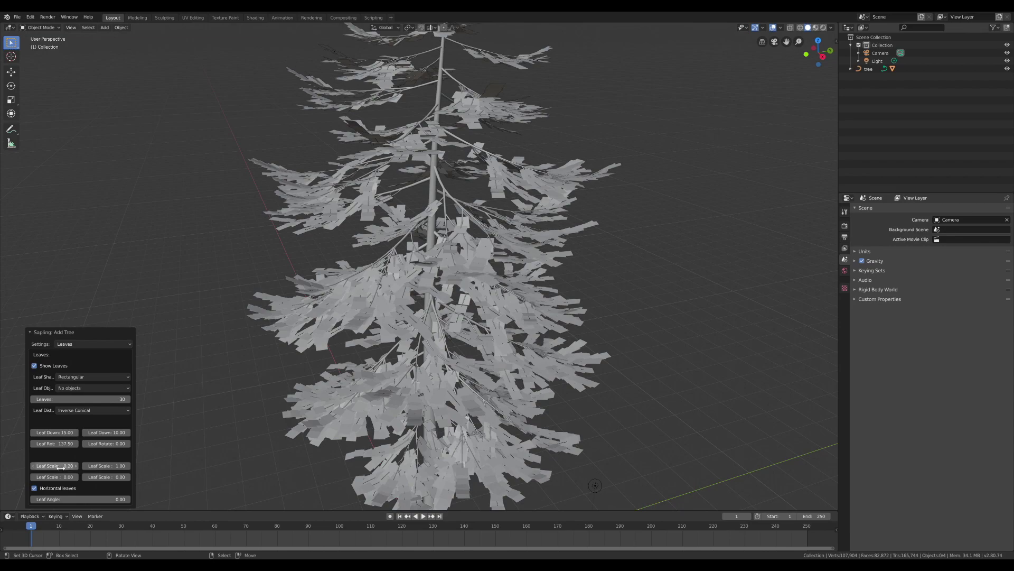
pyautogui.moveTo(438, 368); pyautogui.dragTo(411, 341, button='middle')
pyautogui.scroll(2, 425, 361)
# - Turn on Use Armature in the Sapling Armature settings so the tree becomes treeArm
pyautogui.click(106, 344)
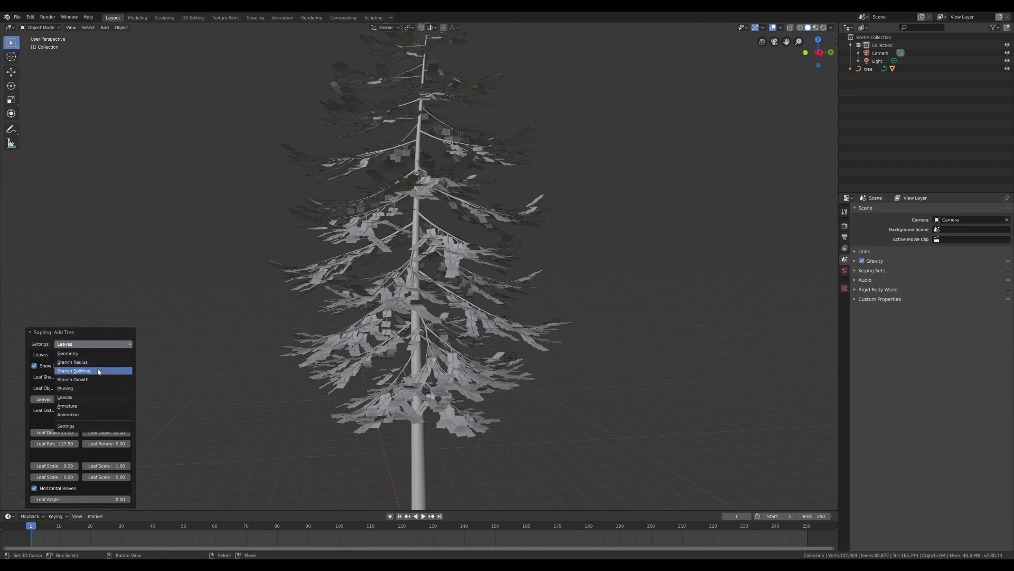
pyautogui.click(90, 405)
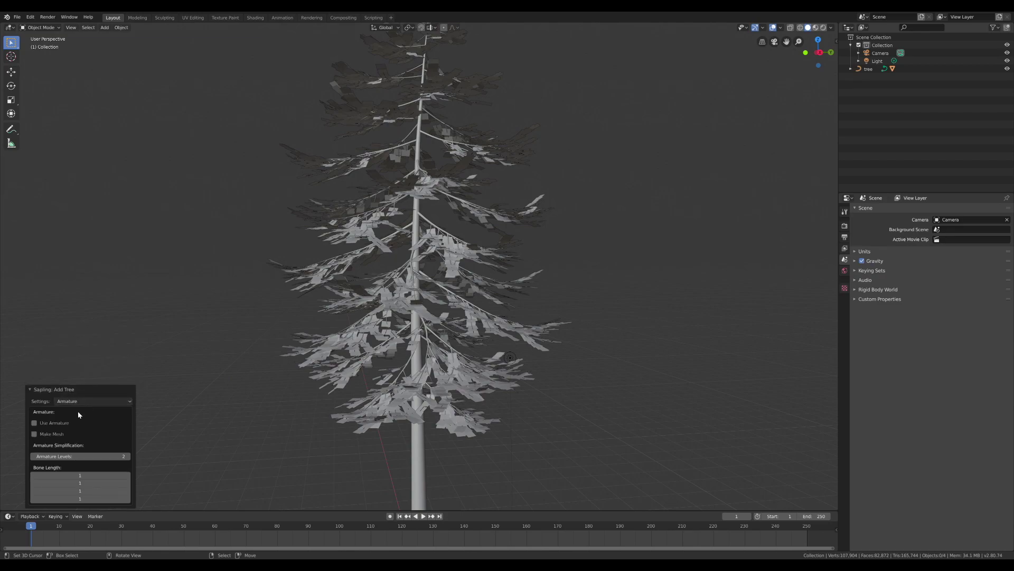
pyautogui.click(33, 423)
pyautogui.scroll(-1, 352, 362)
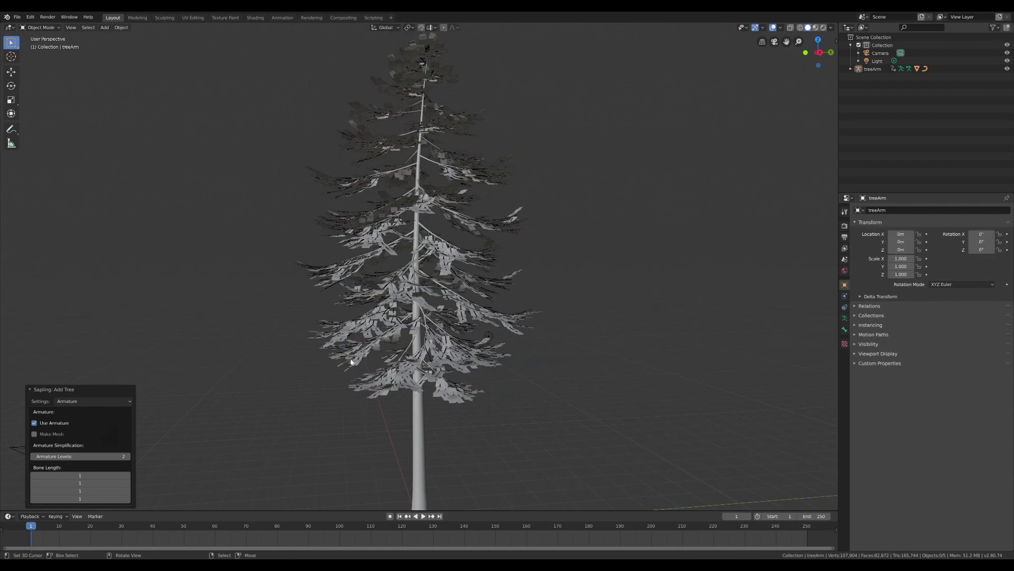
pyautogui.moveTo(350, 362)
pyautogui.mouseDown(button='middle')
pyautogui.moveTo(305, 361)
pyautogui.moveTo(340, 364)
pyautogui.mouseUp(button='middle')
pyautogui.click(67, 401)
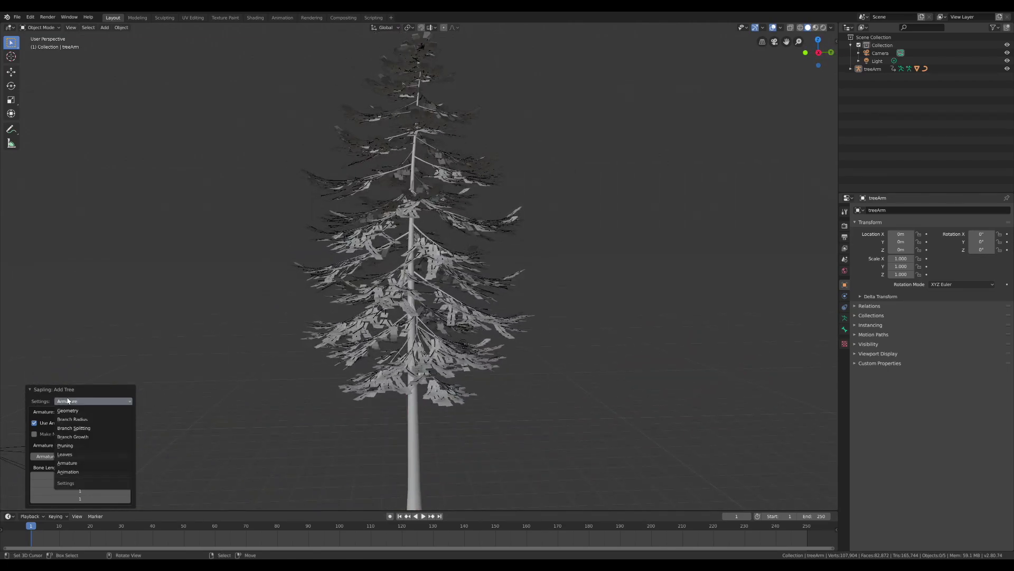
# - Switch the Sapling settings to Animation, wind strength 1.00, and toggle Armature Animation
pyautogui.click(72, 476)
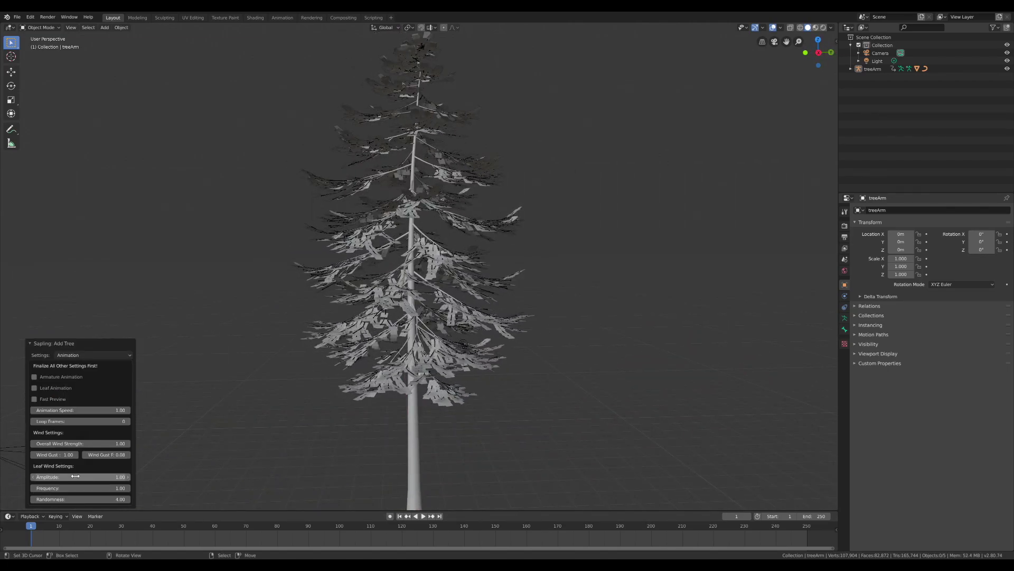
pyautogui.click(34, 377)
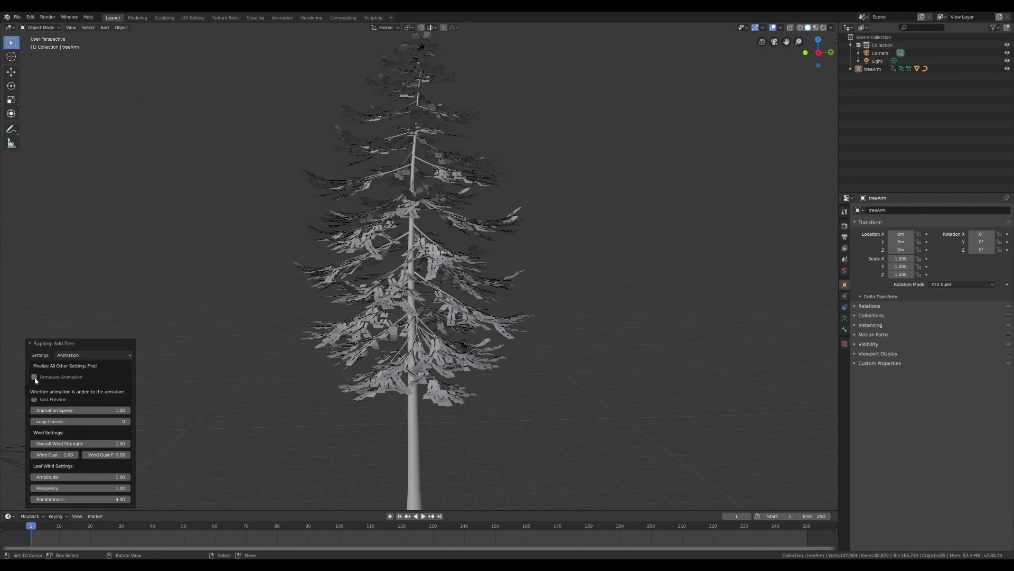